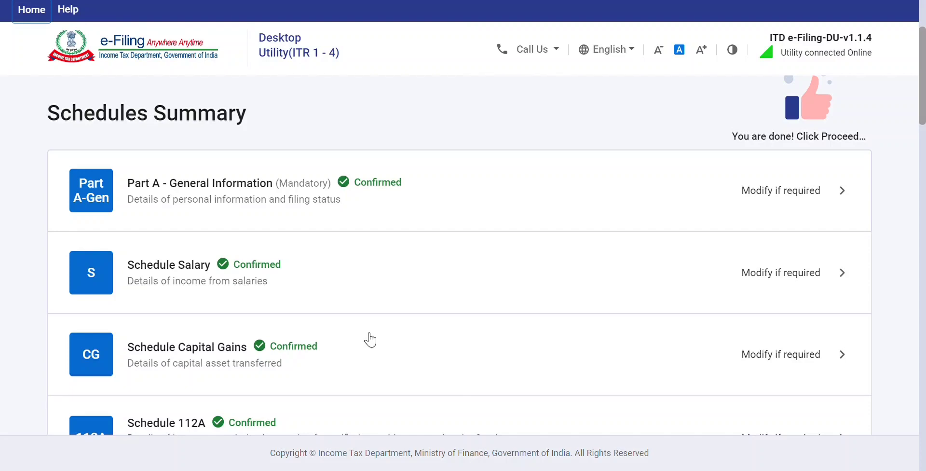
Open Schedule Capital Gains, keep the selected asset types and continue to the details of capital assets sold.
click(347, 356)
scroll(348, 355, down, 3)
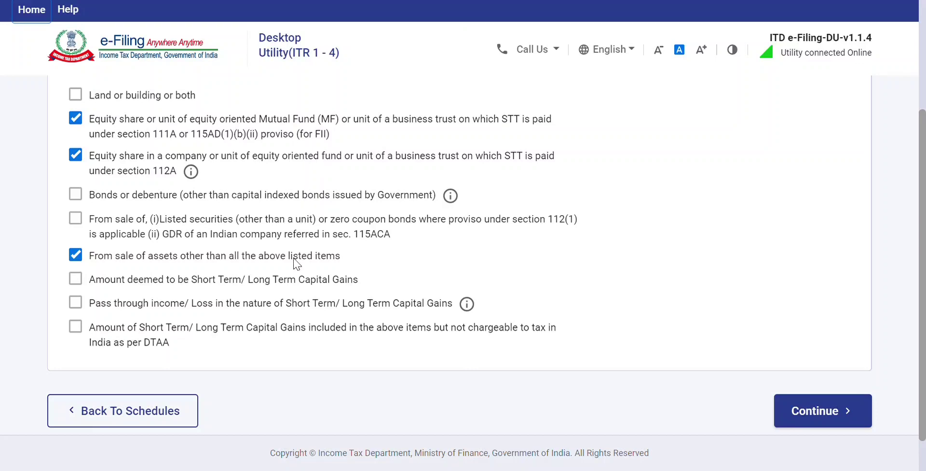
click(845, 424)
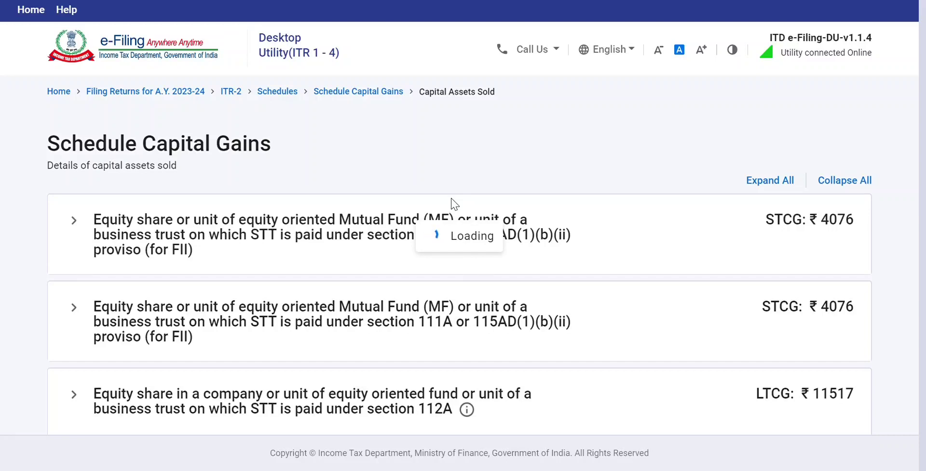
scroll(341, 270, down, 1)
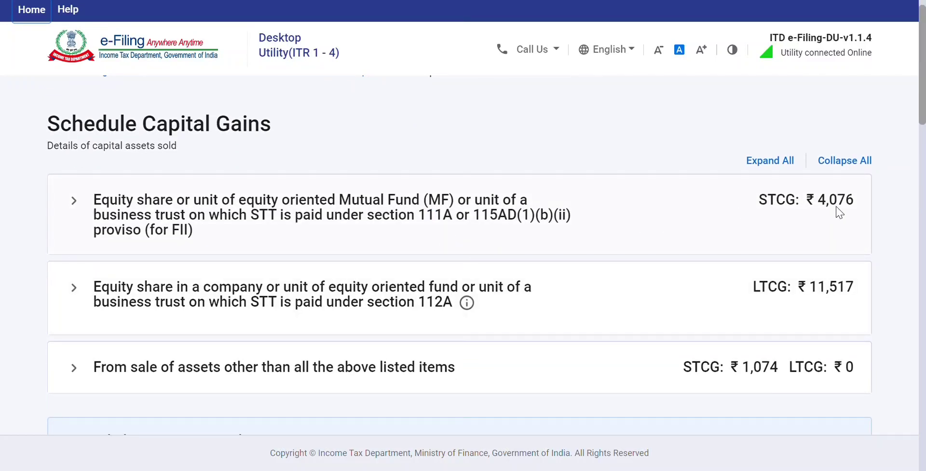
scroll(738, 228, down, 2)
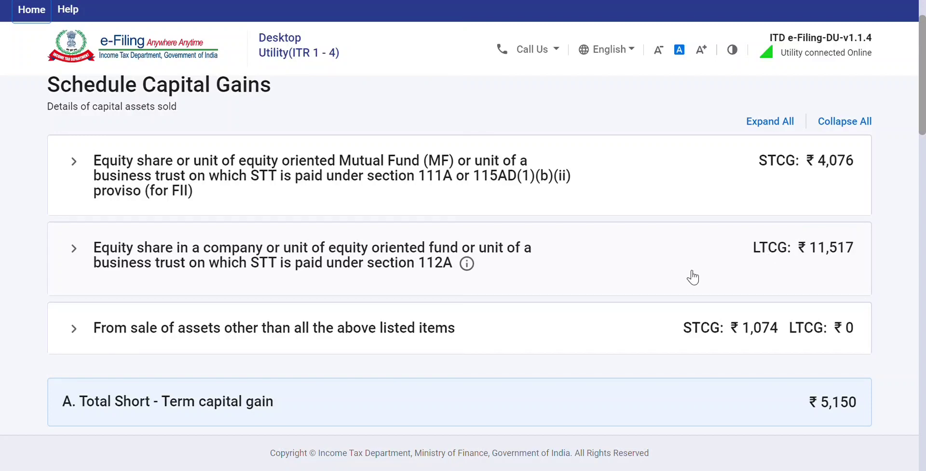
scroll(693, 278, down, 1)
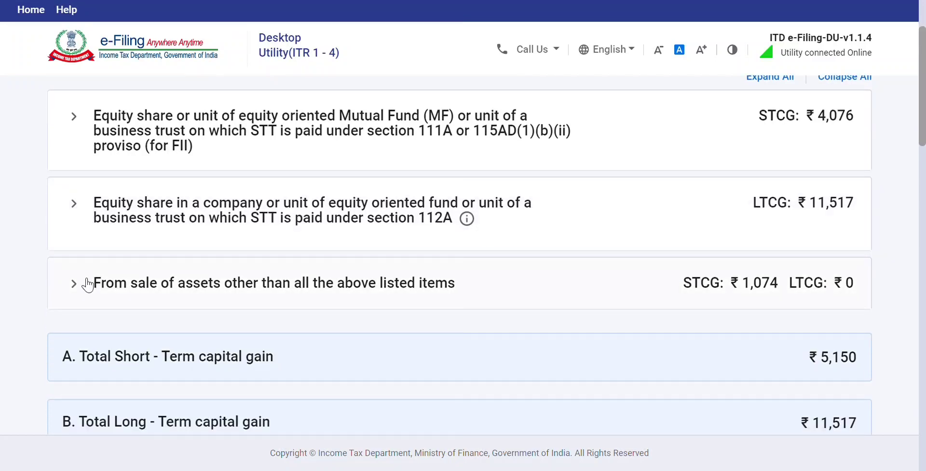
Expand the sale of assets other than the listed items, review its short-term capital gain breakdown and collapse it.
click(87, 284)
scroll(87, 287, down, 3)
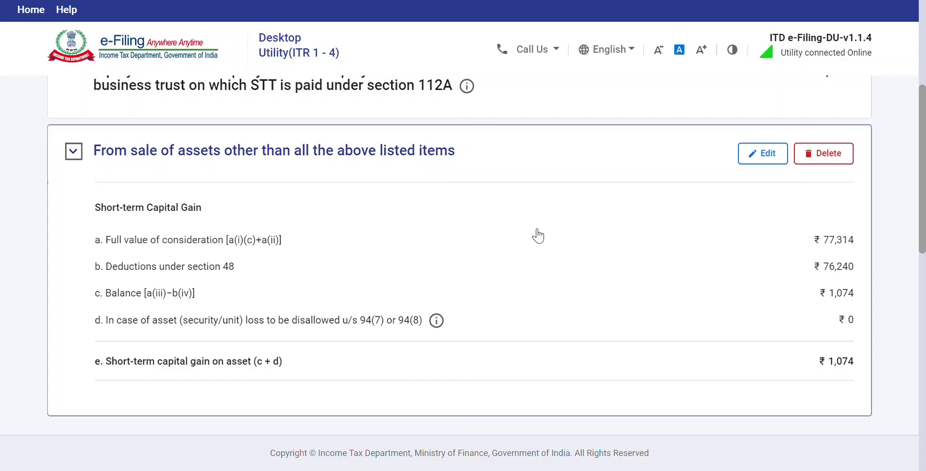
scroll(539, 235, down, 1)
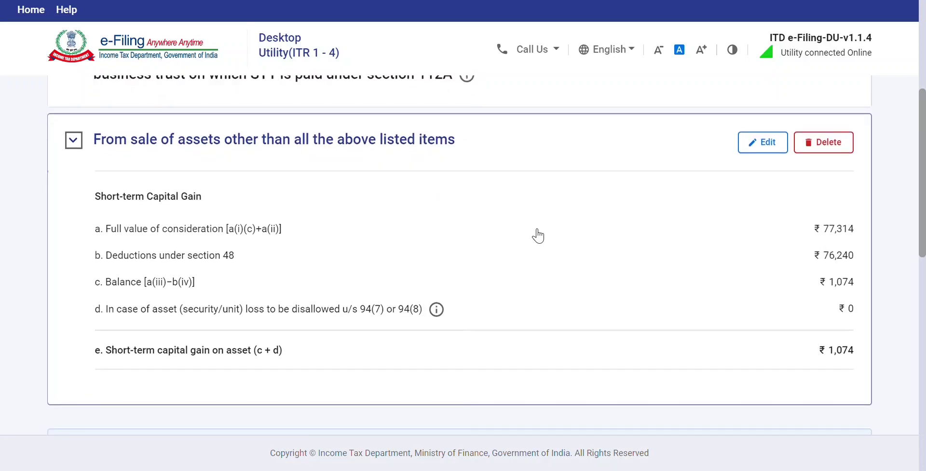
scroll(538, 236, up, 2)
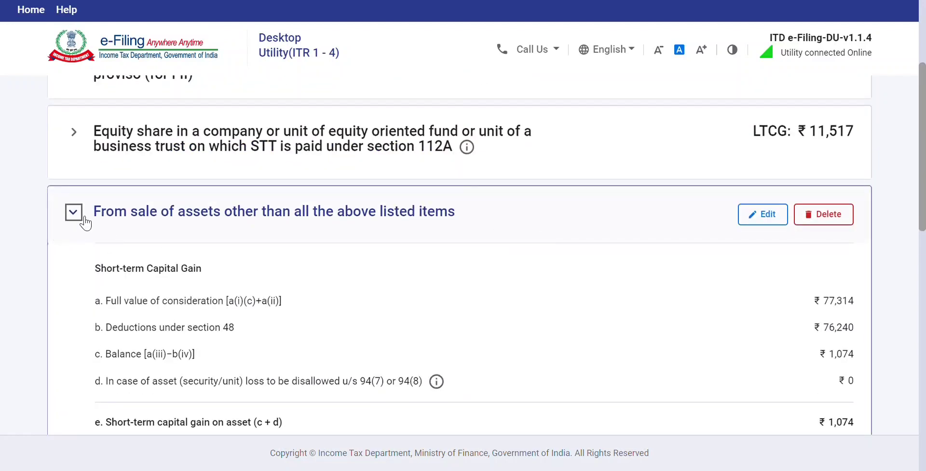
click(73, 211)
Expand table F on accrual/receipt of capital gain and examine the quarterly amounts for each type of gain.
scroll(42, 302, down, 4)
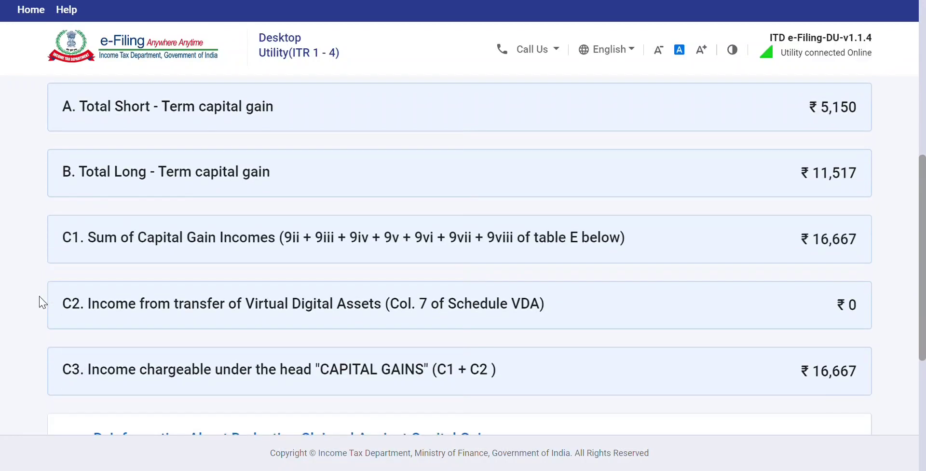
scroll(42, 303, up, 4)
scroll(42, 302, down, 3)
scroll(41, 302, down, 5)
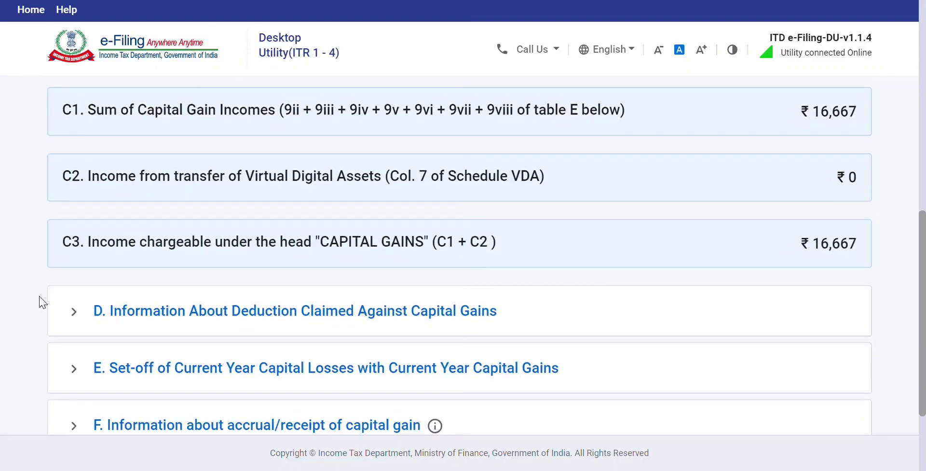
click(149, 302)
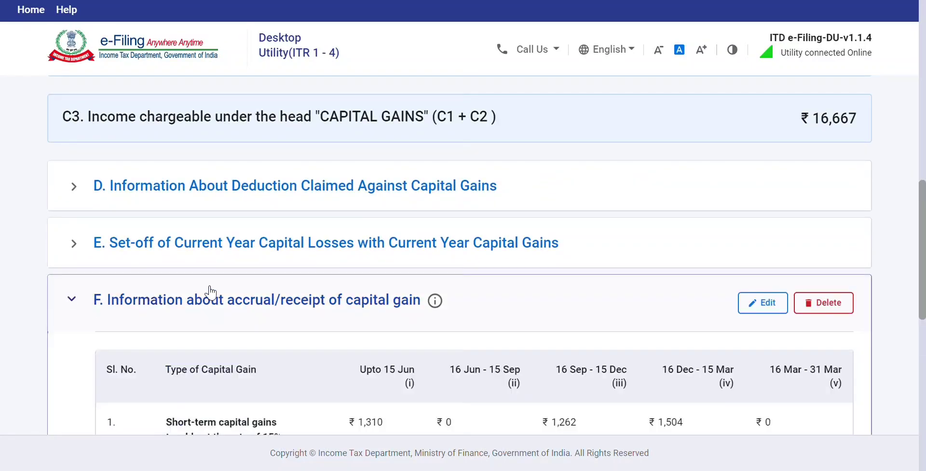
scroll(372, 348, down, 2)
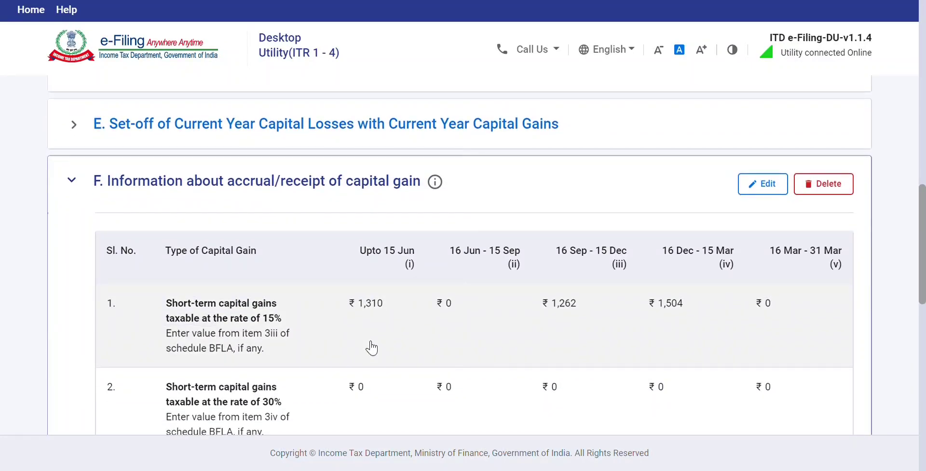
scroll(371, 347, down, 1)
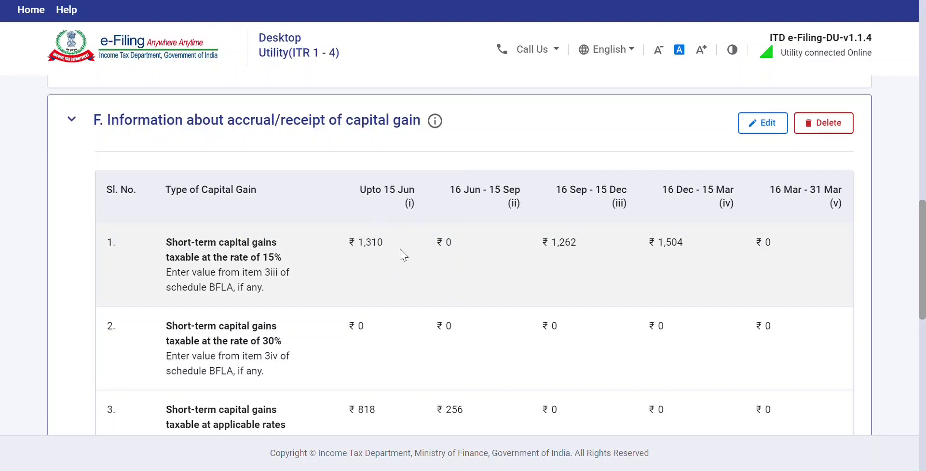
scroll(404, 247, down, 1)
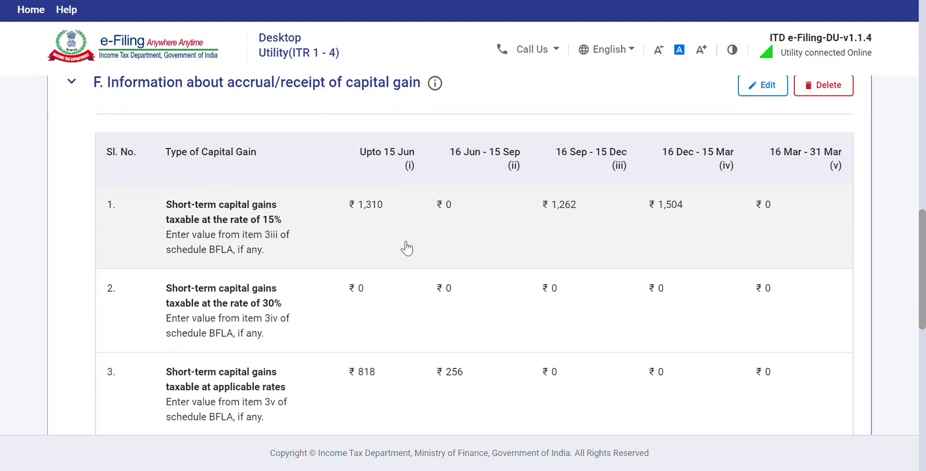
scroll(404, 233, down, 2)
scroll(402, 232, down, 2)
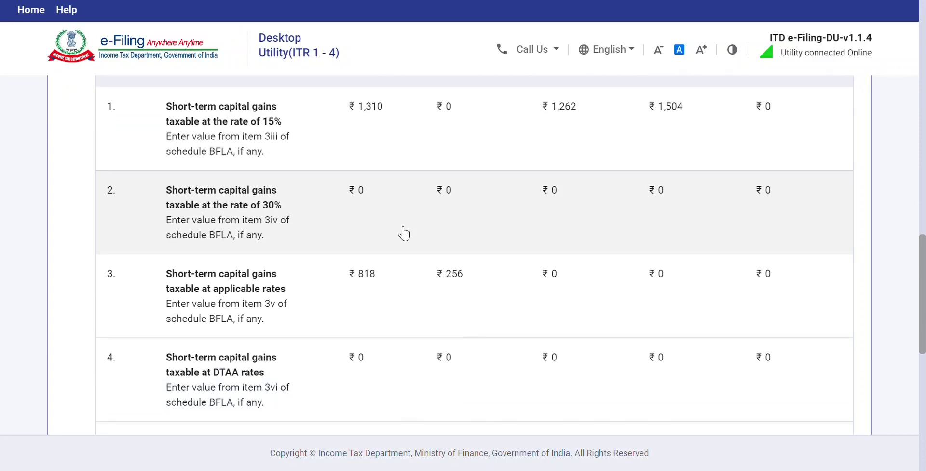
scroll(357, 313, down, 1)
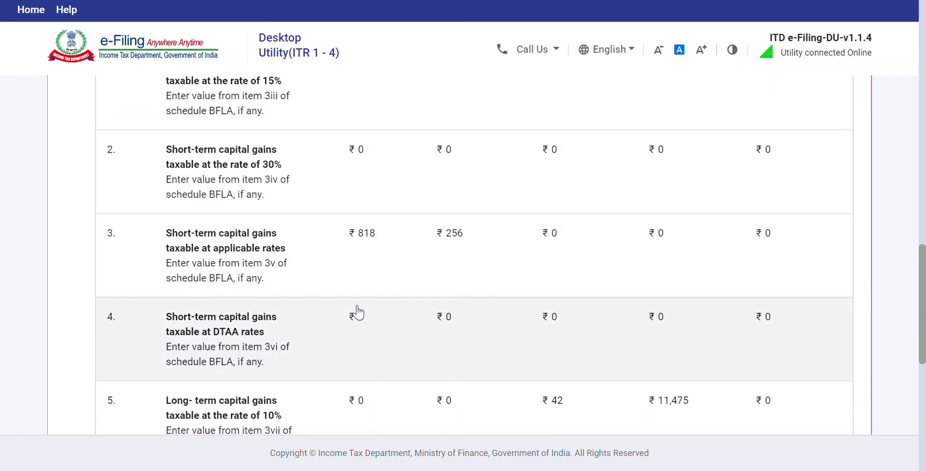
scroll(314, 284, down, 2)
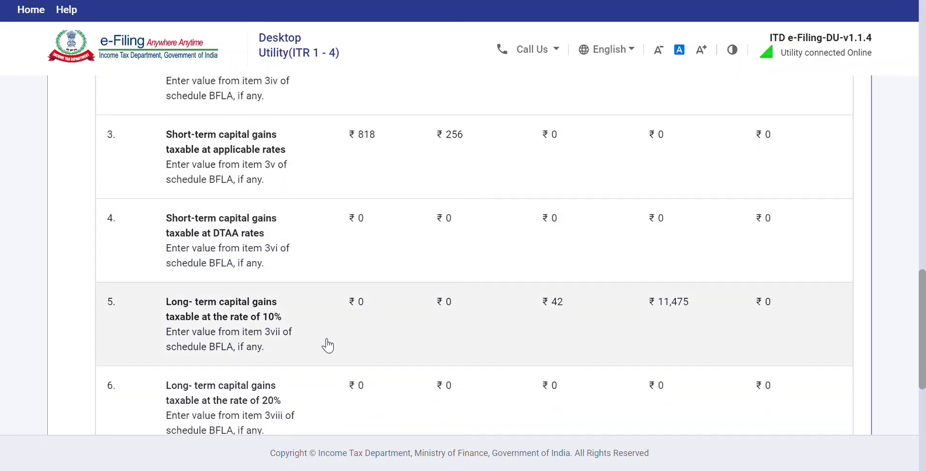
Recheck the quarterly amounts in table F and confirm Schedule Capital Gains to return to the schedules summary.
scroll(609, 323, up, 10)
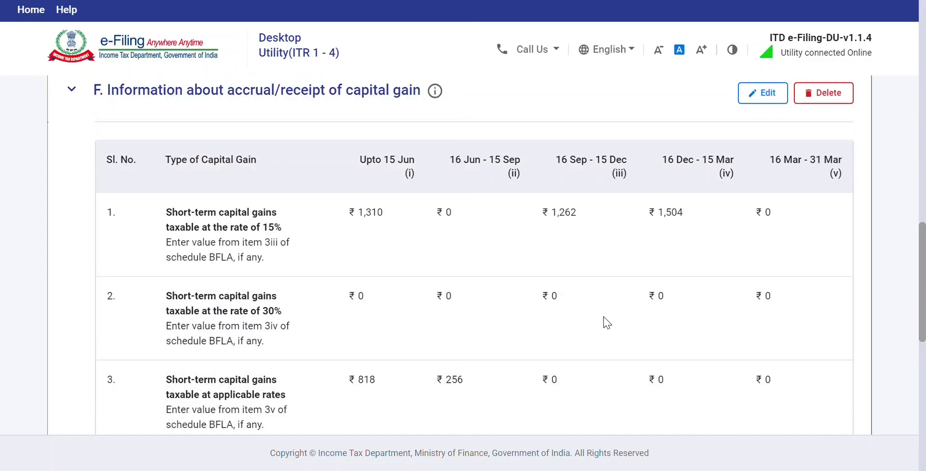
scroll(609, 323, down, 4)
scroll(609, 324, down, 10)
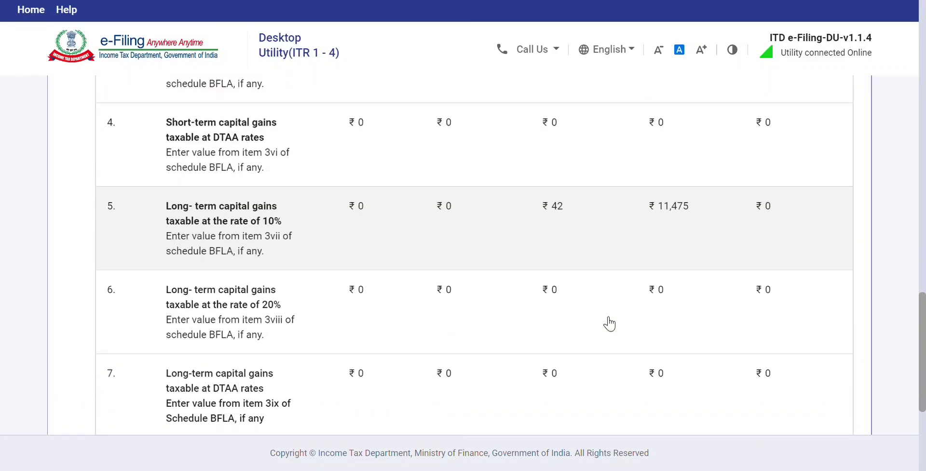
click(842, 375)
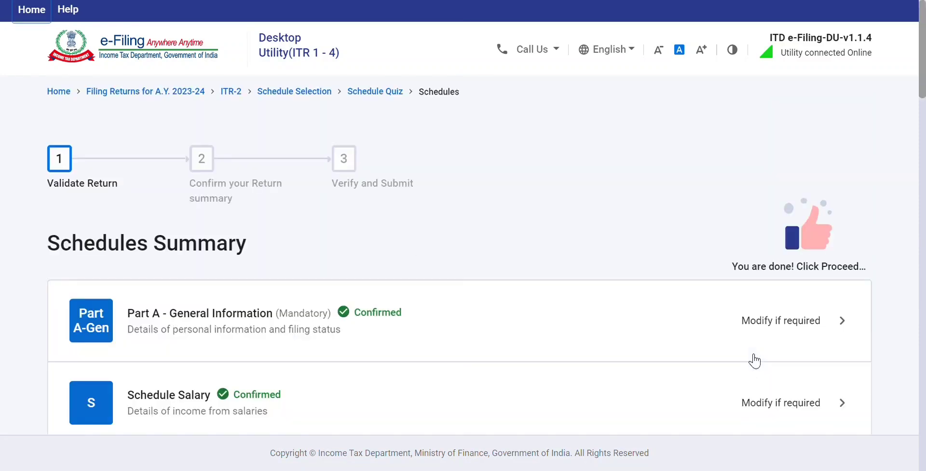
Open Schedule BFLA, compute the set-off and continue past the prompt about the quarterly break of LTCG and STCG.
scroll(520, 320, down, 10)
scroll(521, 322, down, 2)
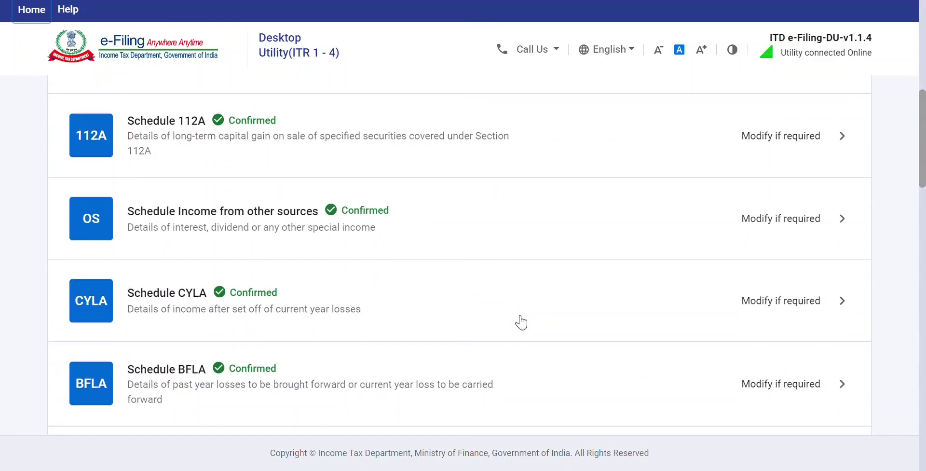
click(521, 322)
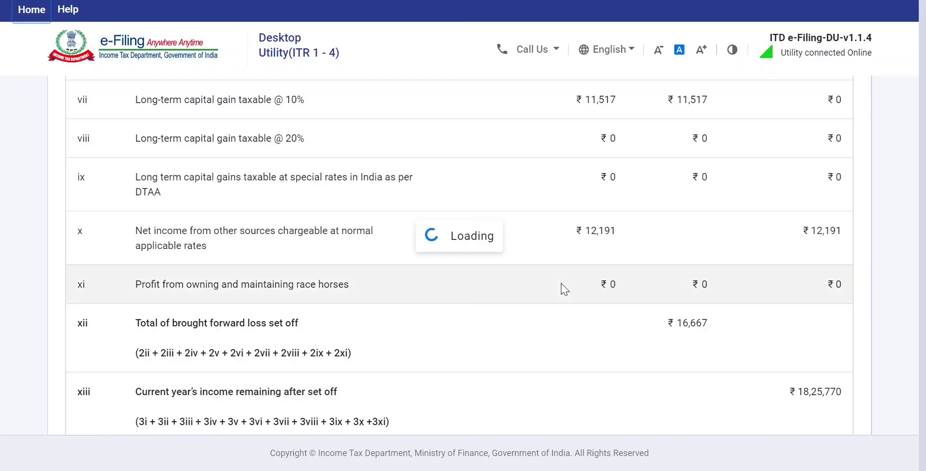
scroll(565, 289, down, 6)
scroll(564, 289, up, 1)
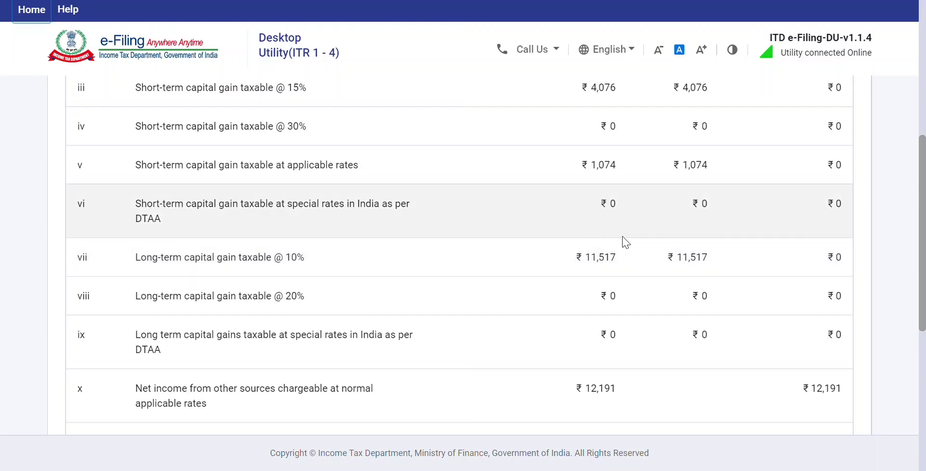
scroll(632, 291, down, 7)
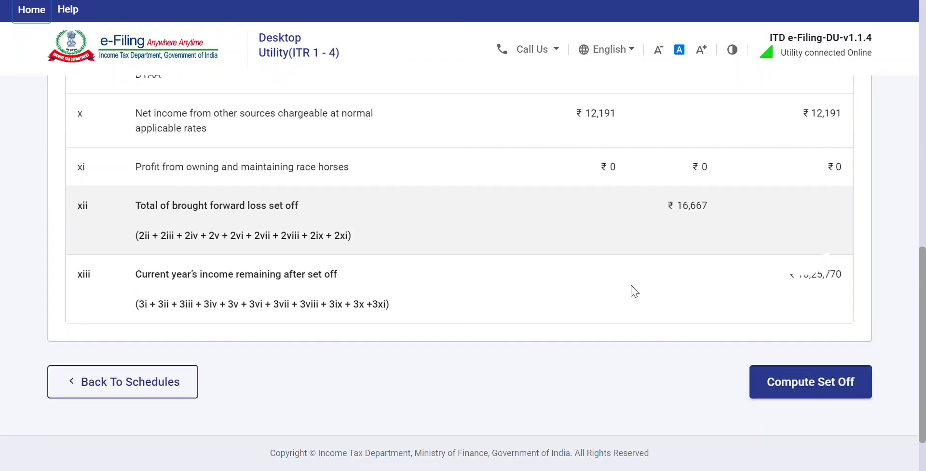
click(809, 325)
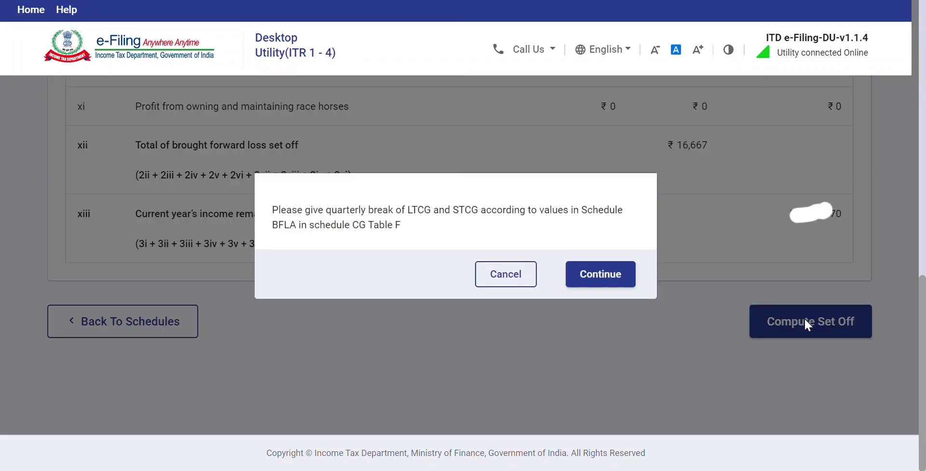
click(618, 273)
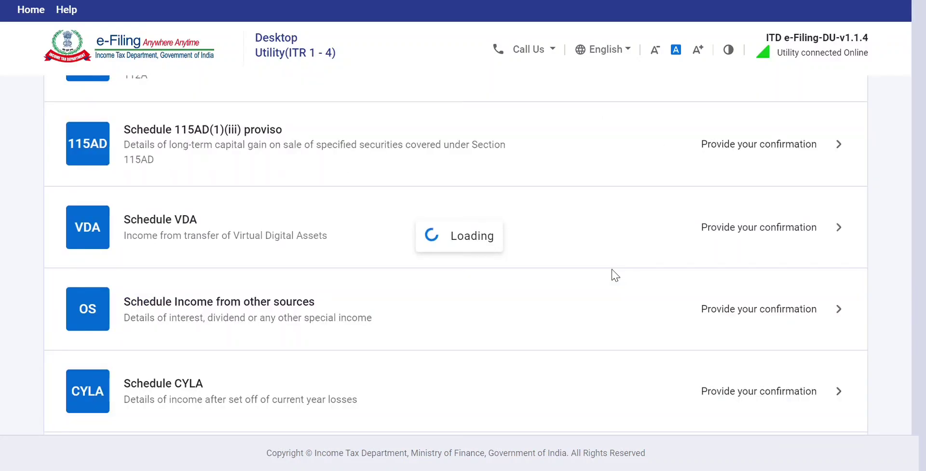
Proceed from the schedules summary to verification and on to the return preview, leaving the Tax Return Preparer details blank.
scroll(615, 273, down, 12)
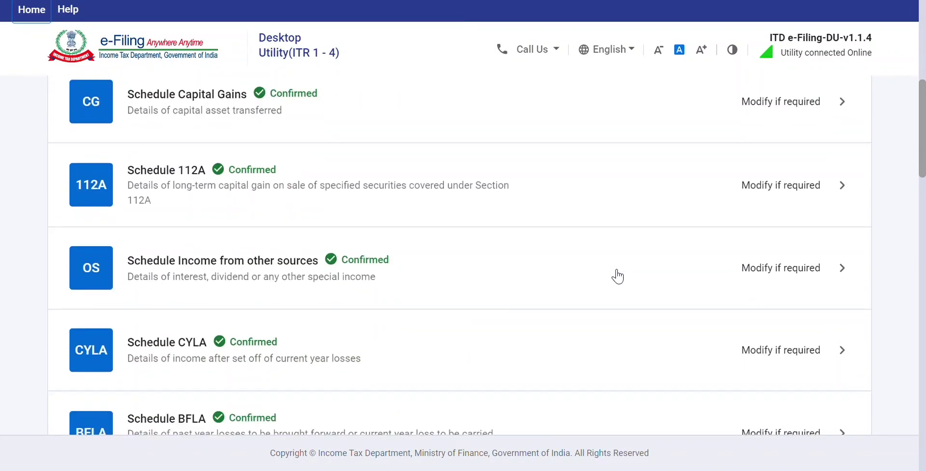
scroll(617, 272, down, 20)
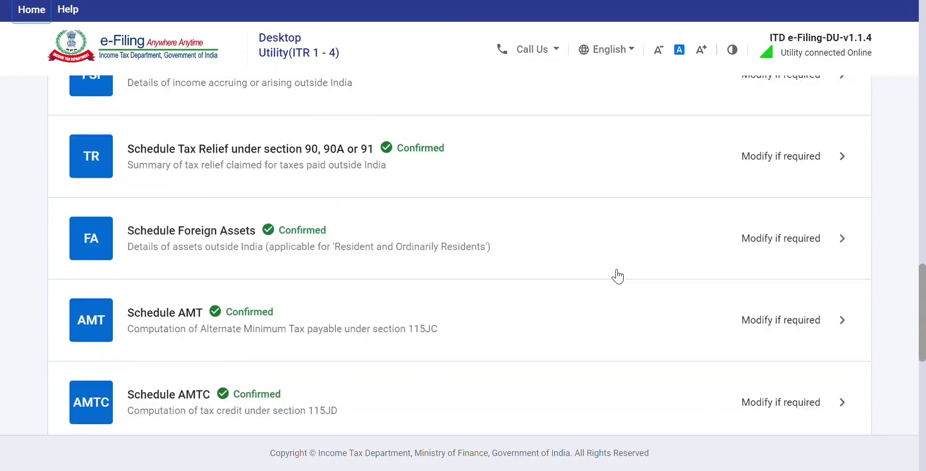
scroll(617, 277, down, 4)
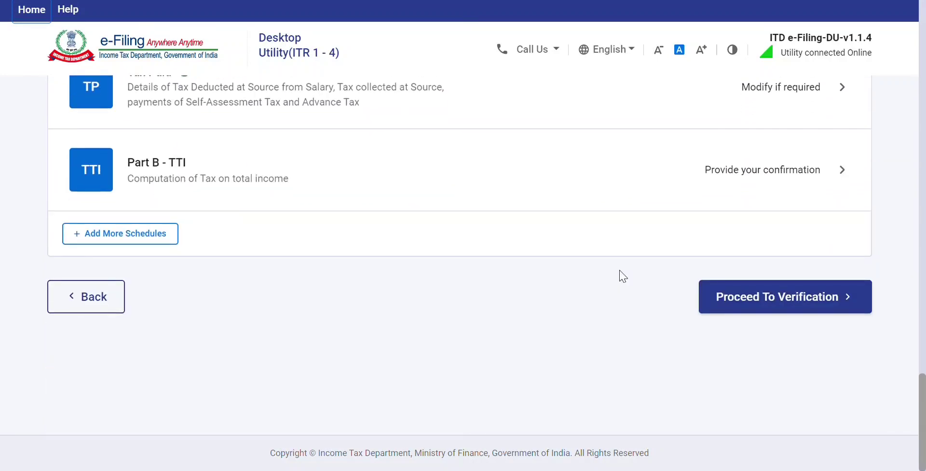
click(756, 301)
scroll(608, 314, down, 10)
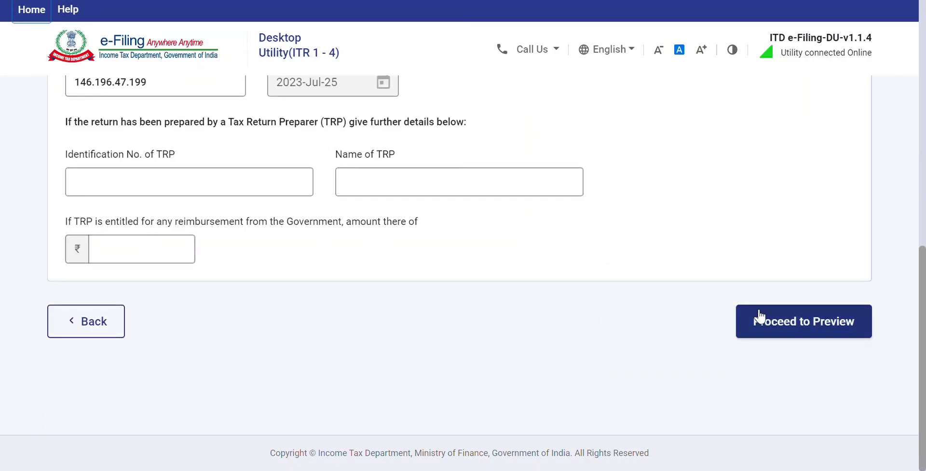
click(787, 321)
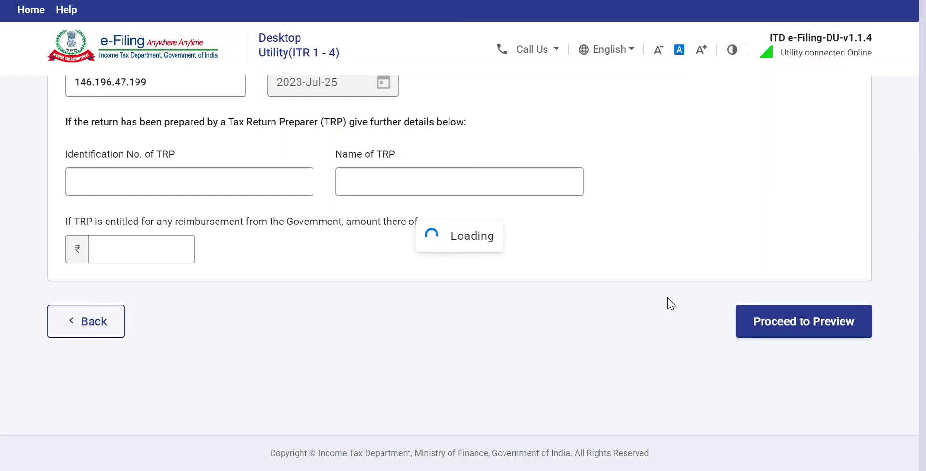
Go through the return preview to its end, proceed to validation of the ITR 2 and continue to verification.
scroll(671, 304, down, 10)
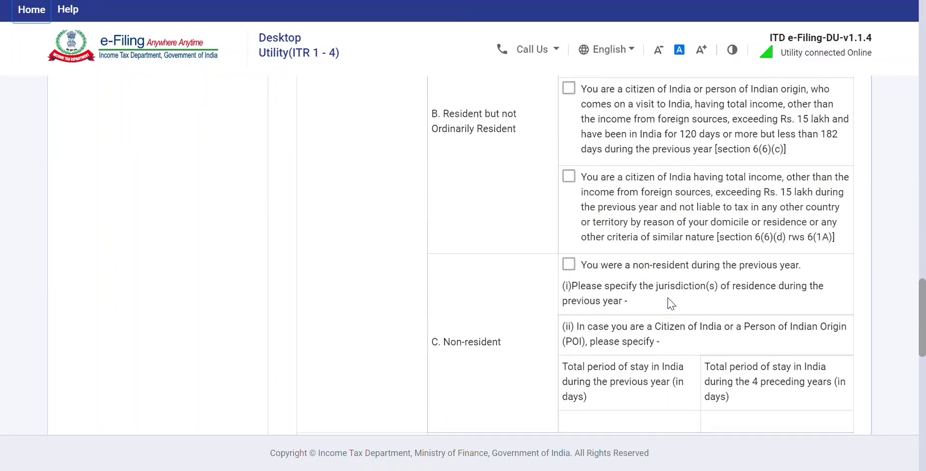
scroll(671, 304, down, 10)
click(793, 368)
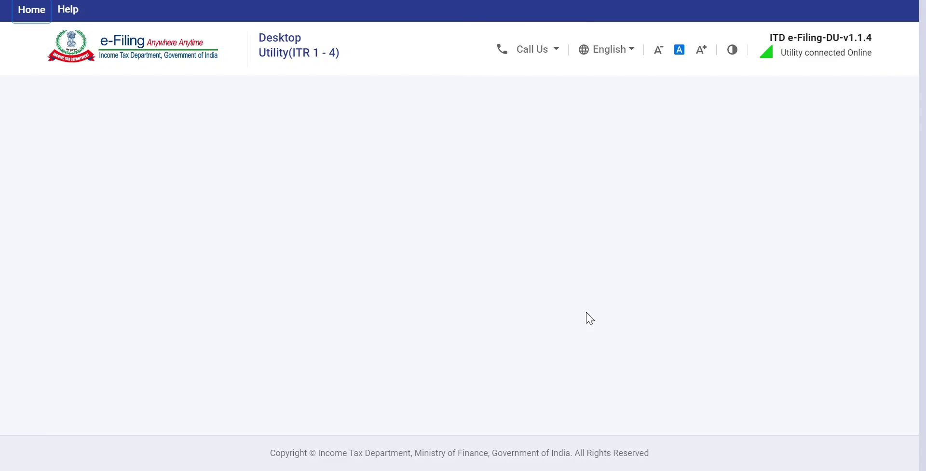
scroll(588, 318, down, 2)
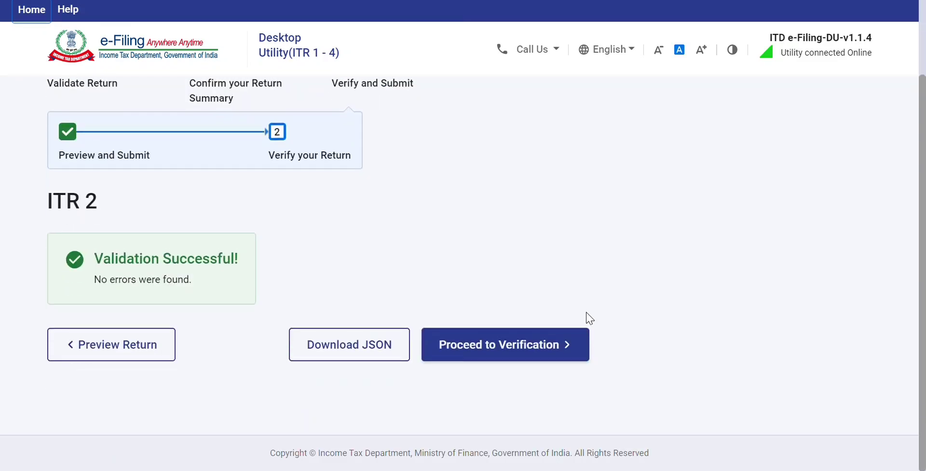
click(549, 336)
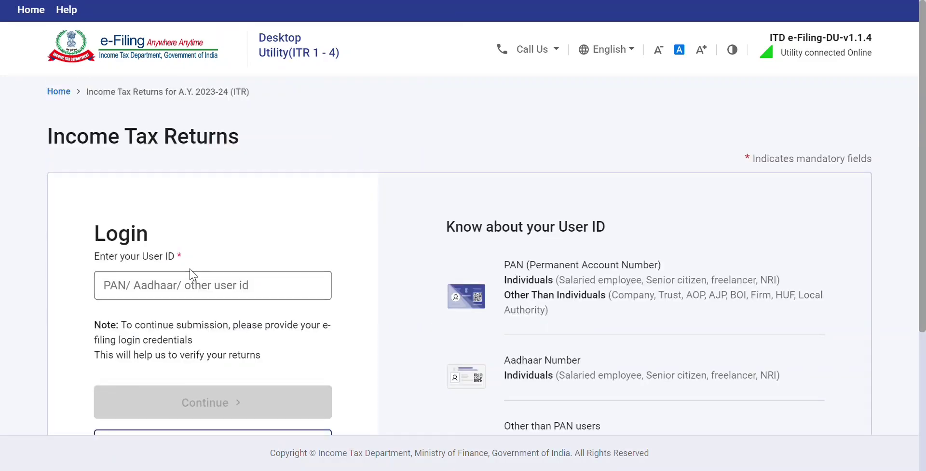
Enter the e-Filing user ID on the login page and continue to the password stage.
click(197, 290)
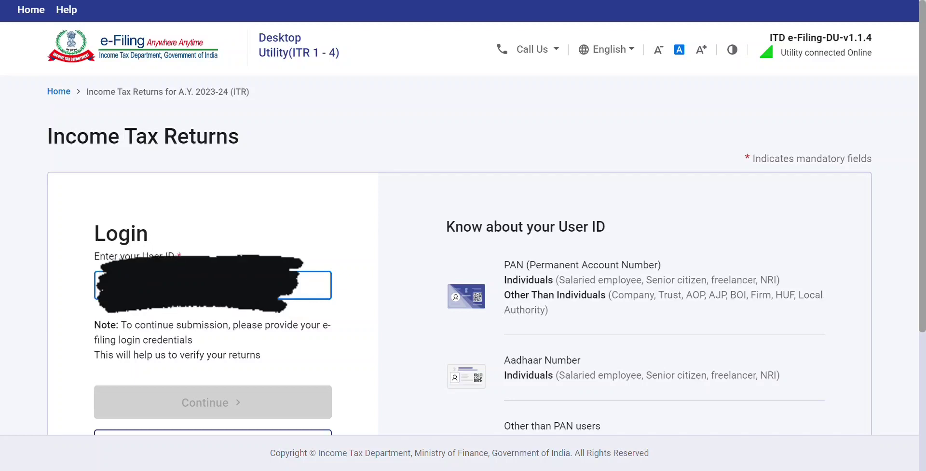
text(*)
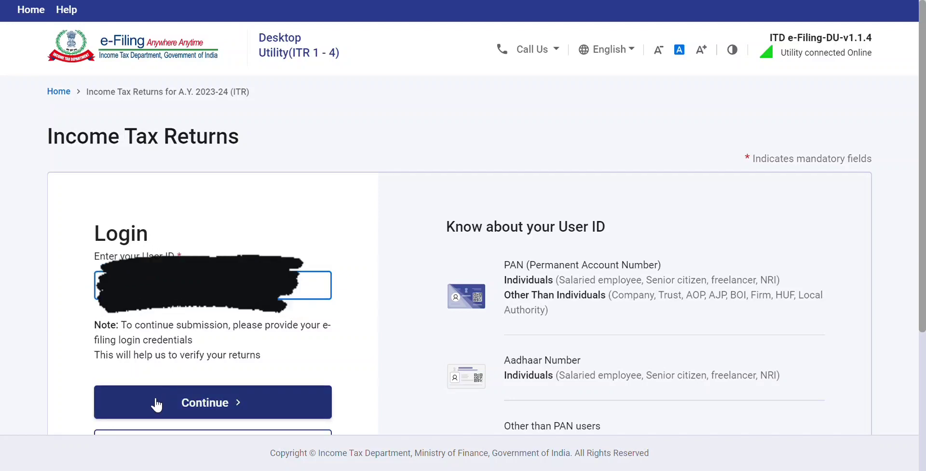
click(155, 404)
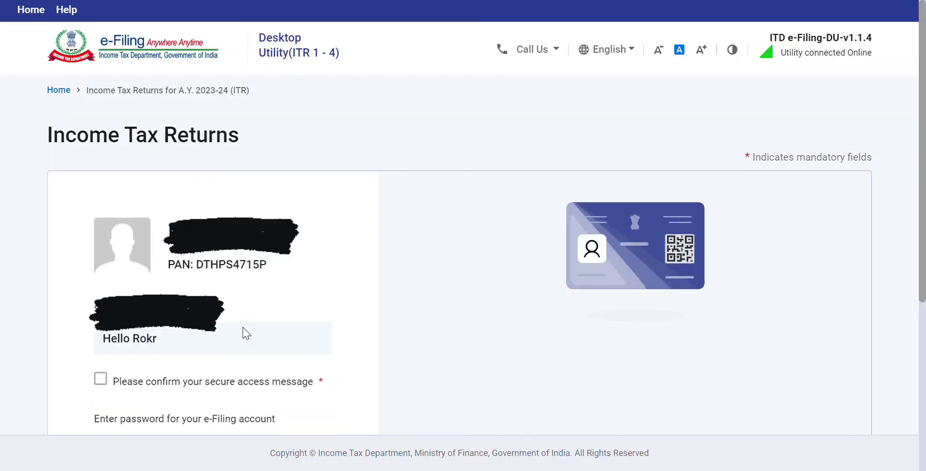
Confirm the secure access message, enter the e-Filing account password and continue the login.
scroll(244, 331, down, 1)
click(208, 340)
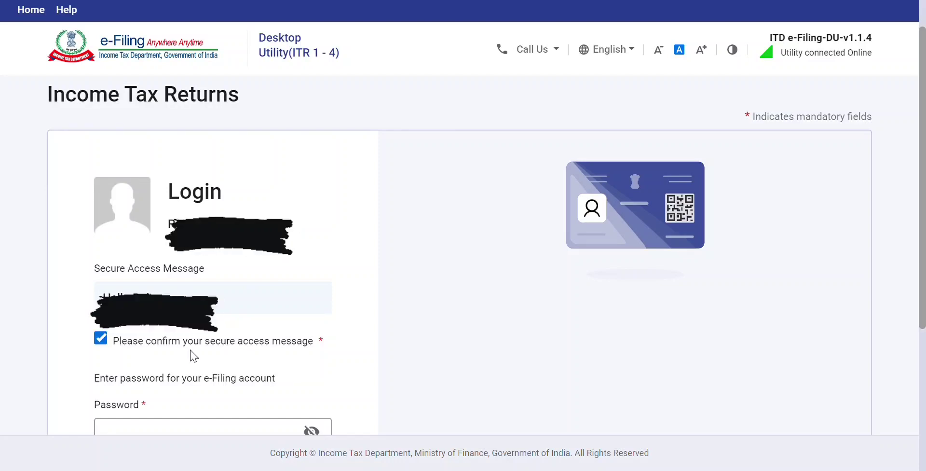
scroll(193, 356, down, 2)
click(189, 352)
text(*********)
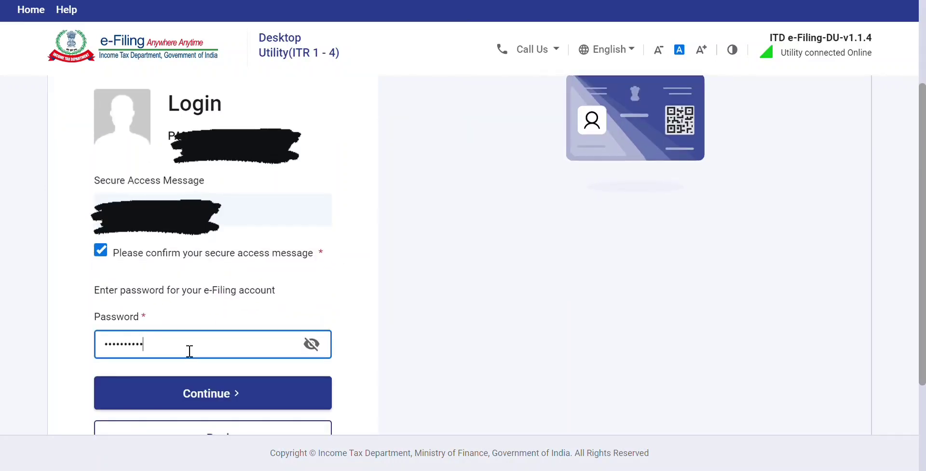
click(184, 392)
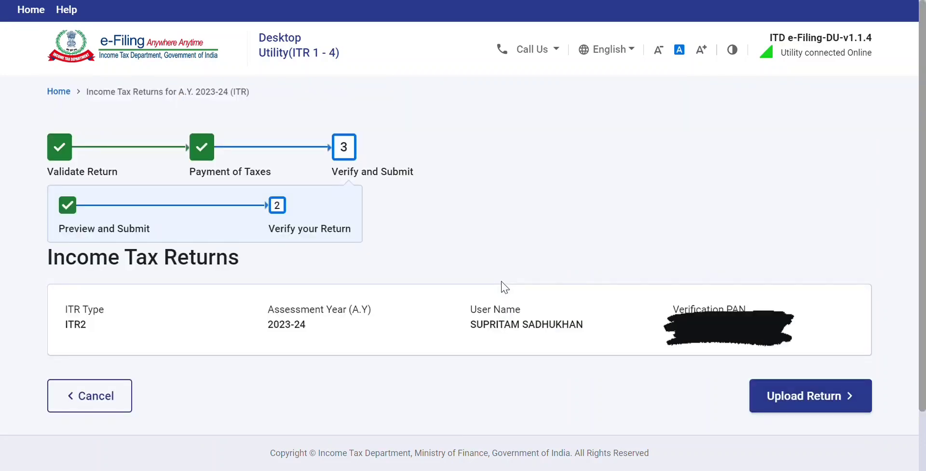
Upload the ITR2 return, accept running the validation rules and review the list of errors and suggestions.
click(801, 400)
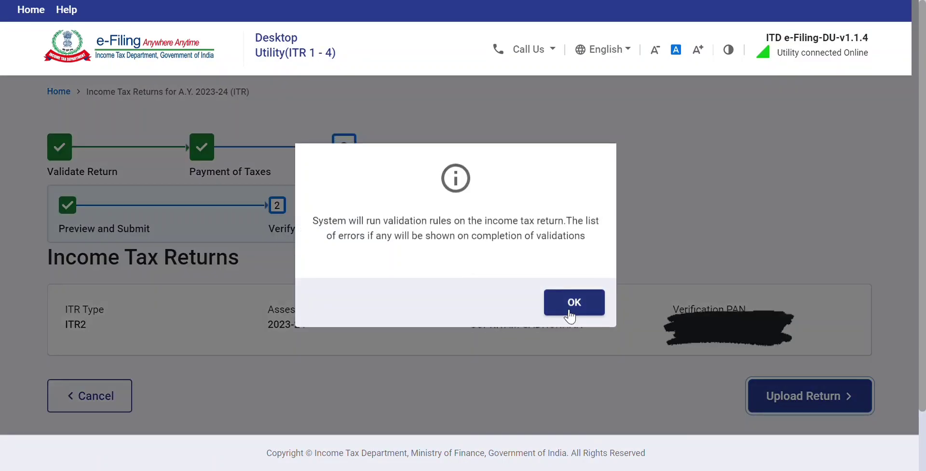
click(565, 308)
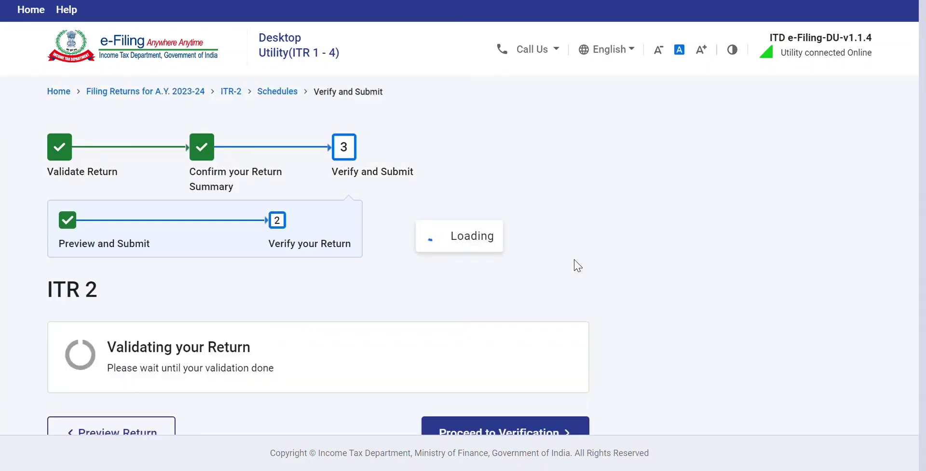
scroll(575, 265, down, 6)
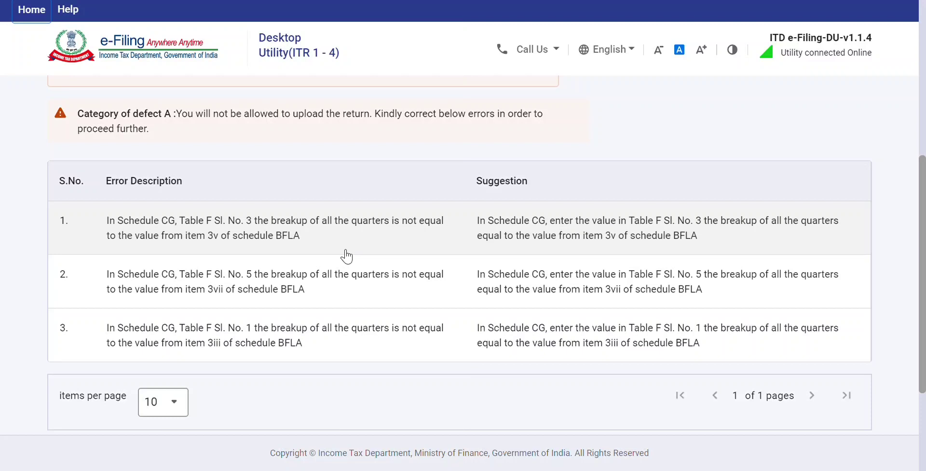
scroll(346, 256, down, 1)
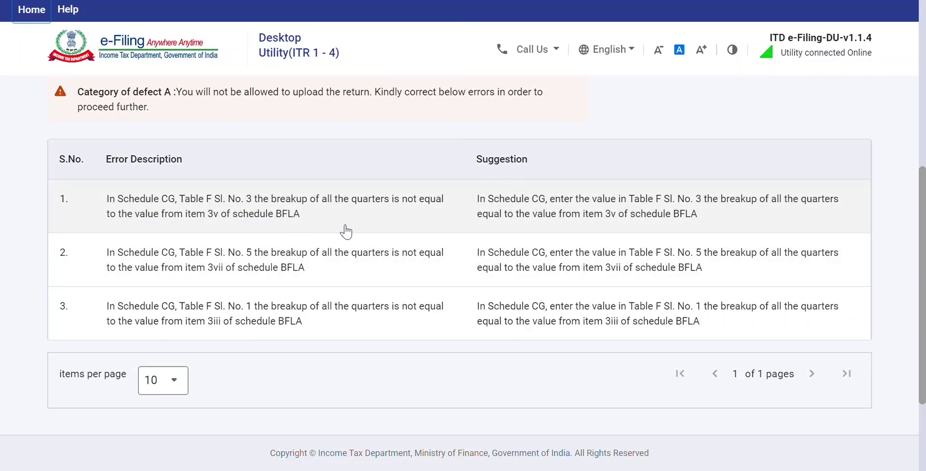
scroll(346, 223, down, 3)
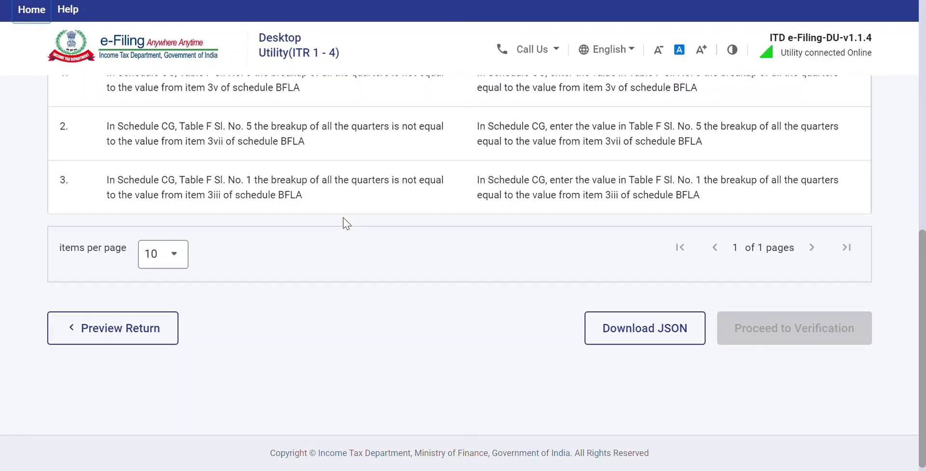
Go back through the return preview to the schedules summary and open Schedule CFL.
click(158, 336)
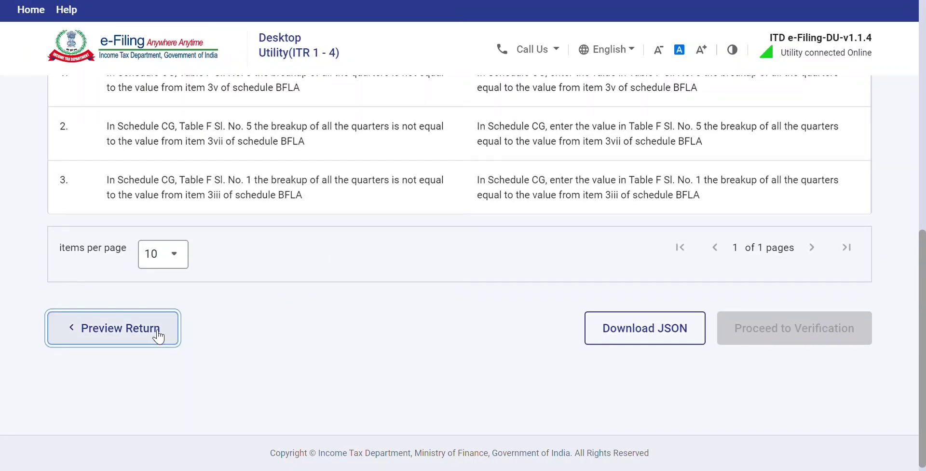
scroll(290, 314, down, 10)
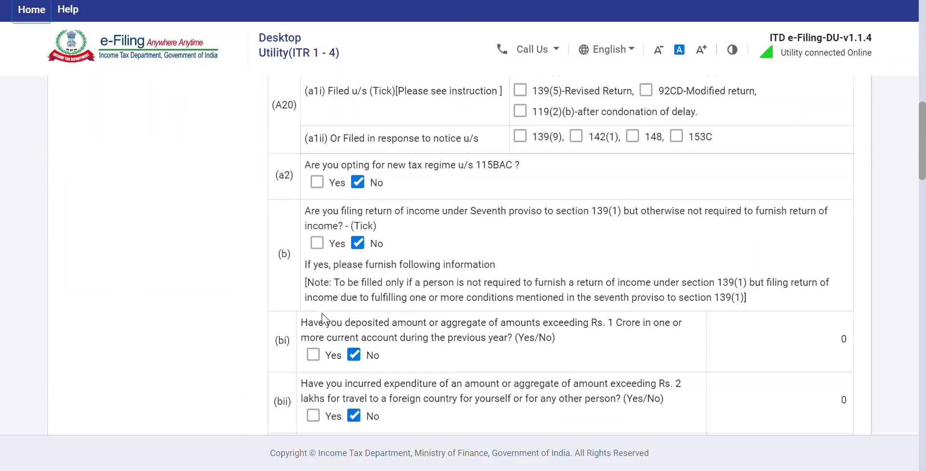
scroll(322, 318, down, 15)
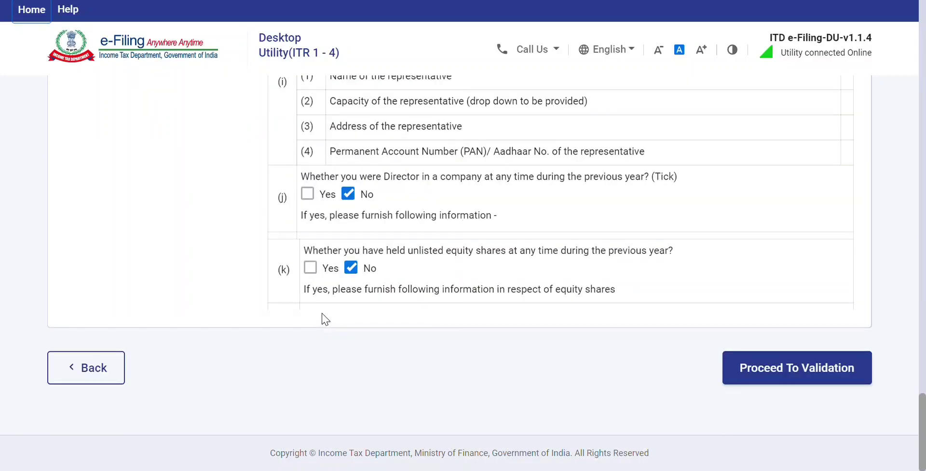
click(97, 372)
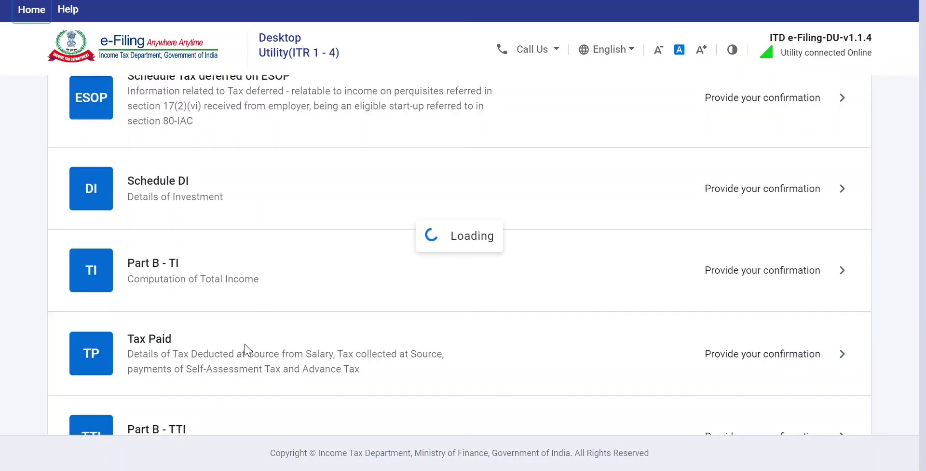
scroll(246, 347, down, 10)
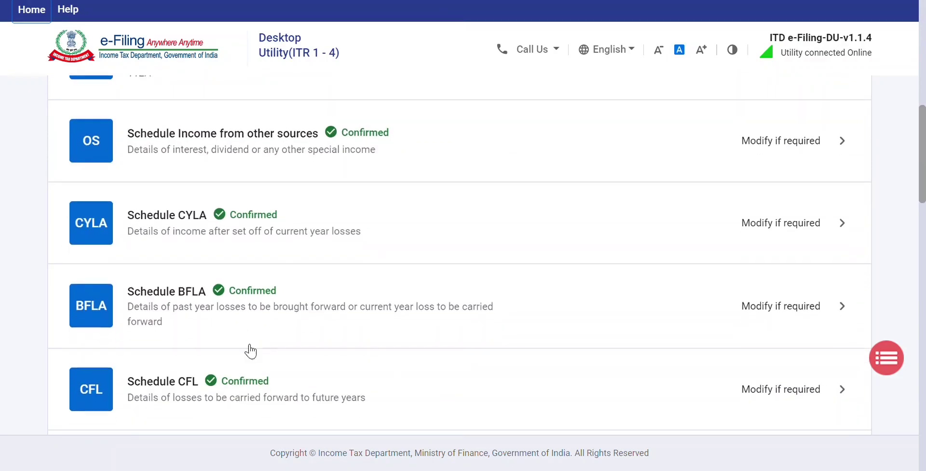
scroll(251, 351, down, 4)
click(383, 218)
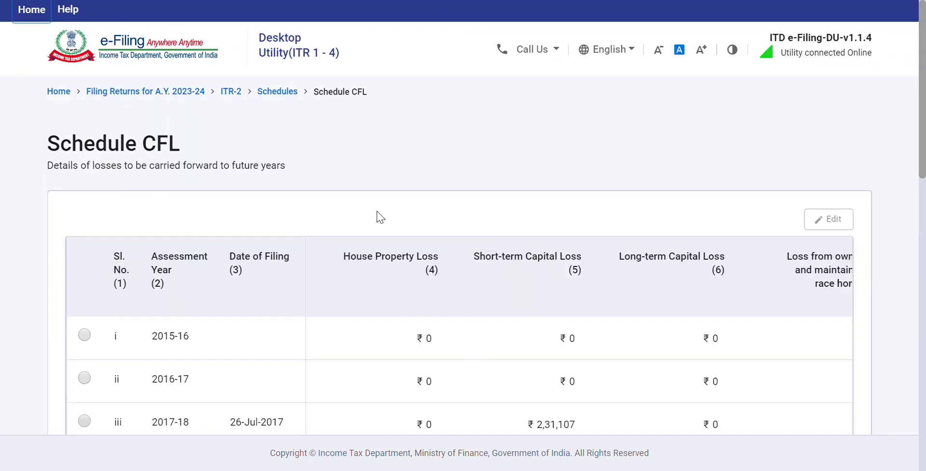
Review the losses by assessment year, the BFLA adjustment and the carried-forward total in Schedule CFL, and compute the set-off.
scroll(381, 217, down, 6)
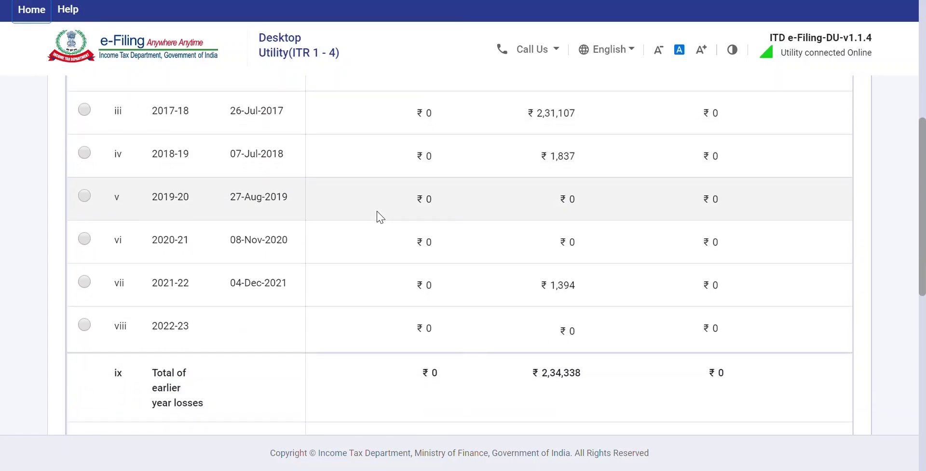
scroll(381, 217, up, 2)
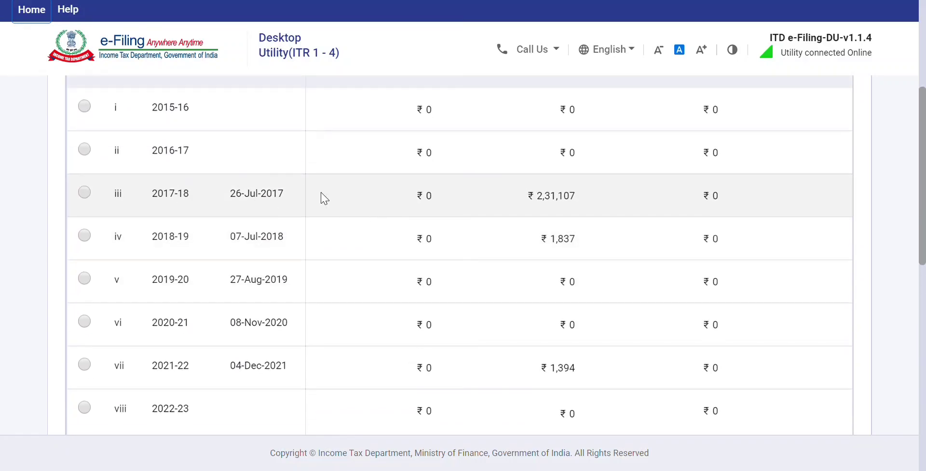
scroll(603, 187, up, 2)
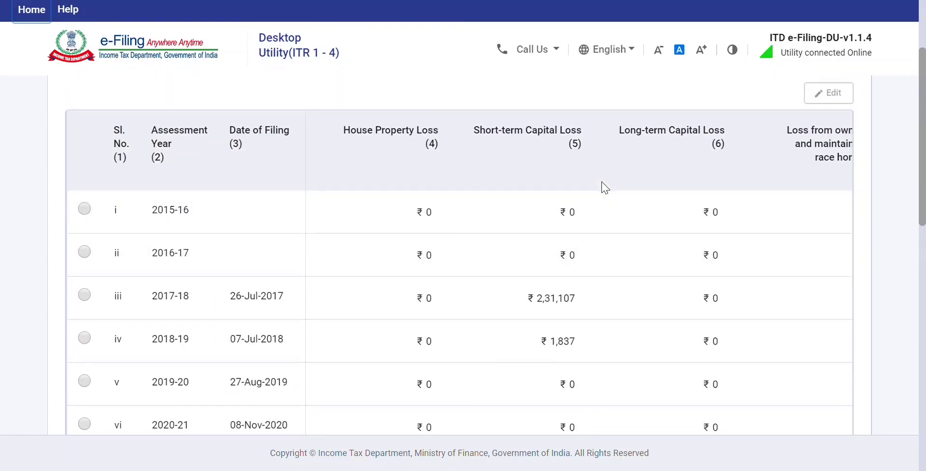
scroll(602, 186, down, 2)
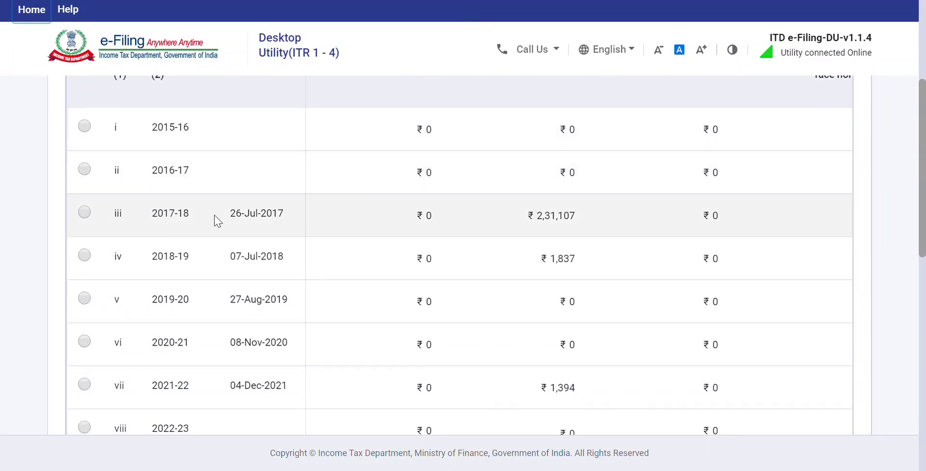
scroll(192, 227, down, 3)
scroll(192, 228, down, 2)
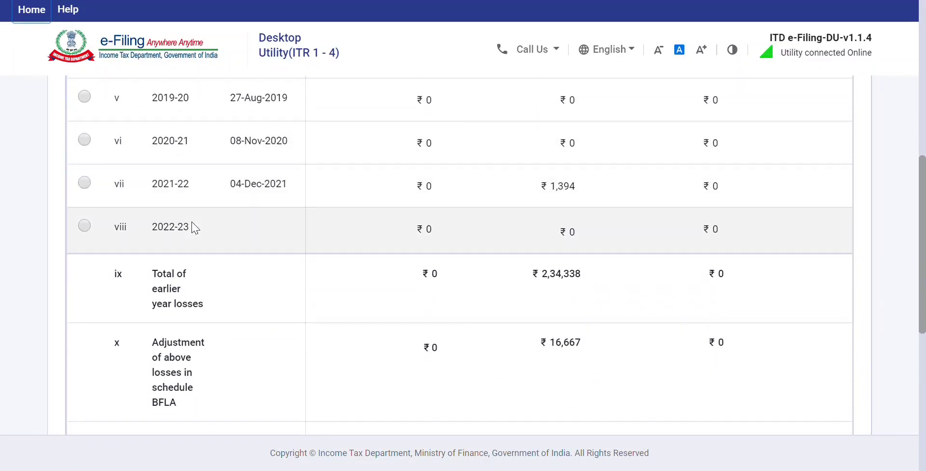
scroll(438, 297, down, 2)
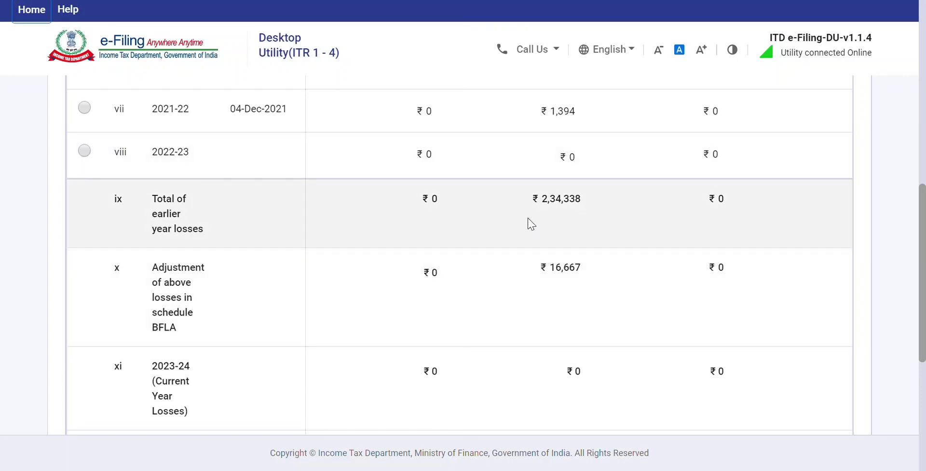
scroll(531, 223, down, 2)
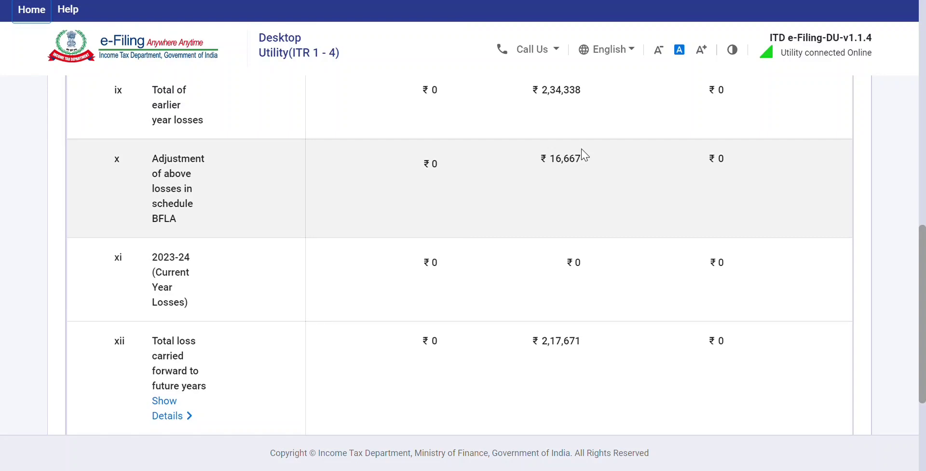
scroll(570, 116, down, 3)
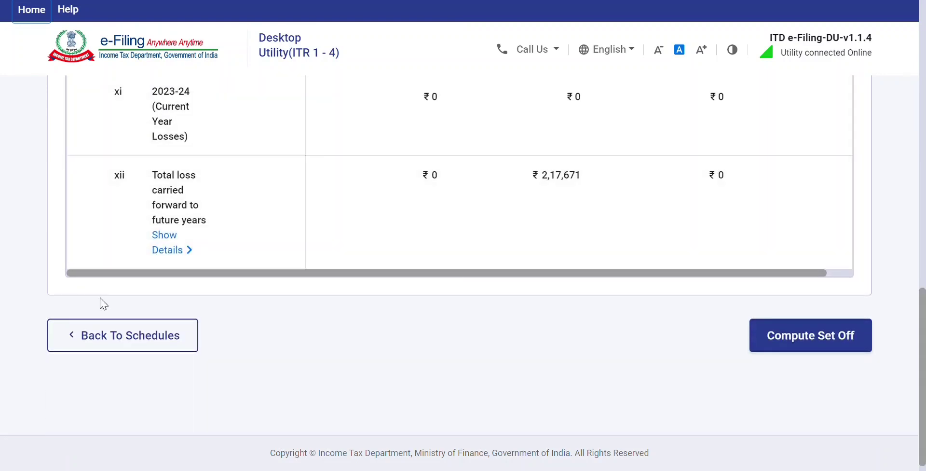
click(785, 346)
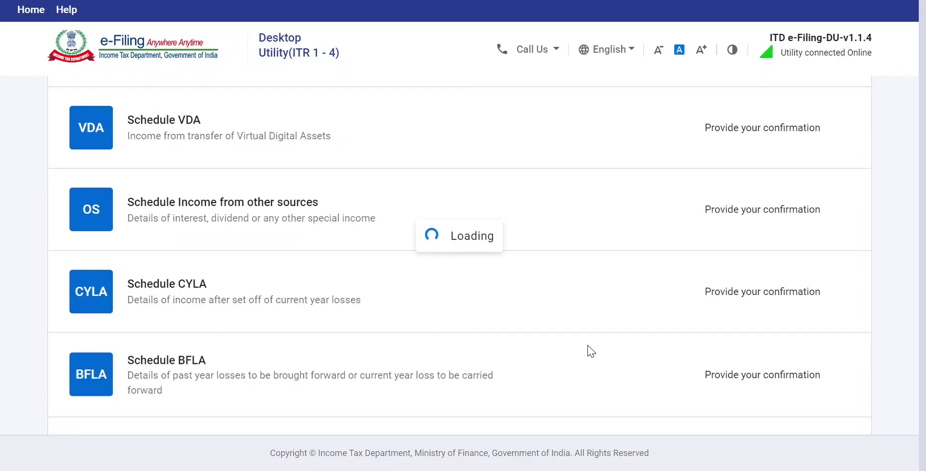
Check the brought forward loss set-off in Schedule BFLA, compute it and continue past the quarterly break prompt.
scroll(593, 351, down, 5)
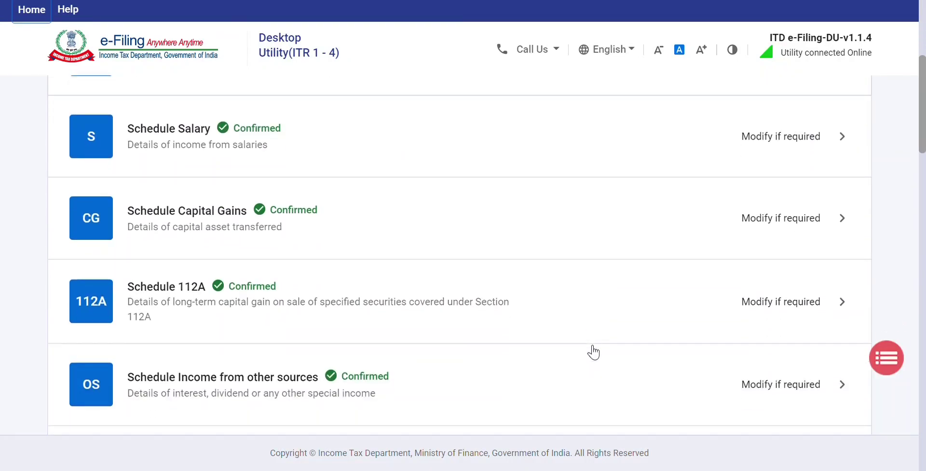
scroll(593, 352, down, 4)
click(545, 356)
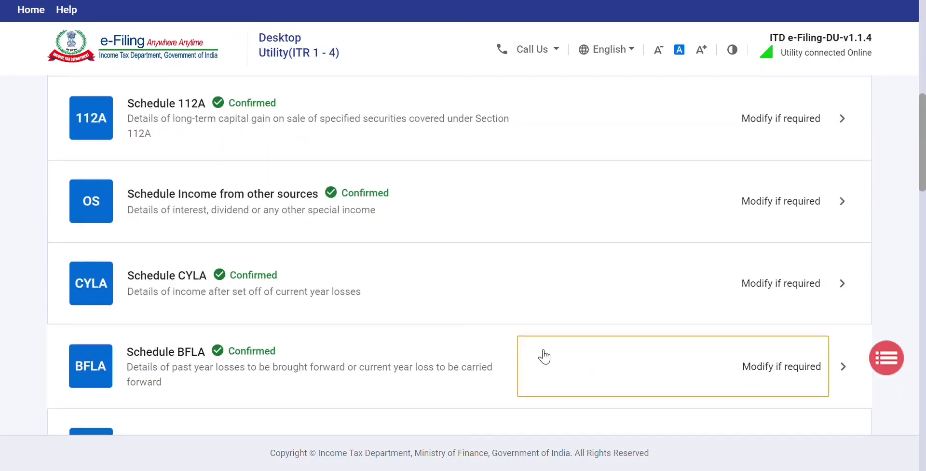
scroll(543, 354, down, 9)
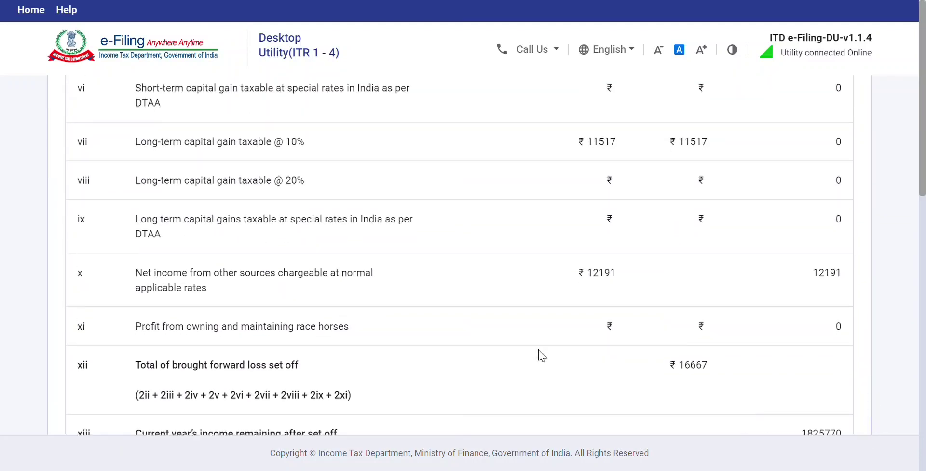
scroll(542, 356, up, 3)
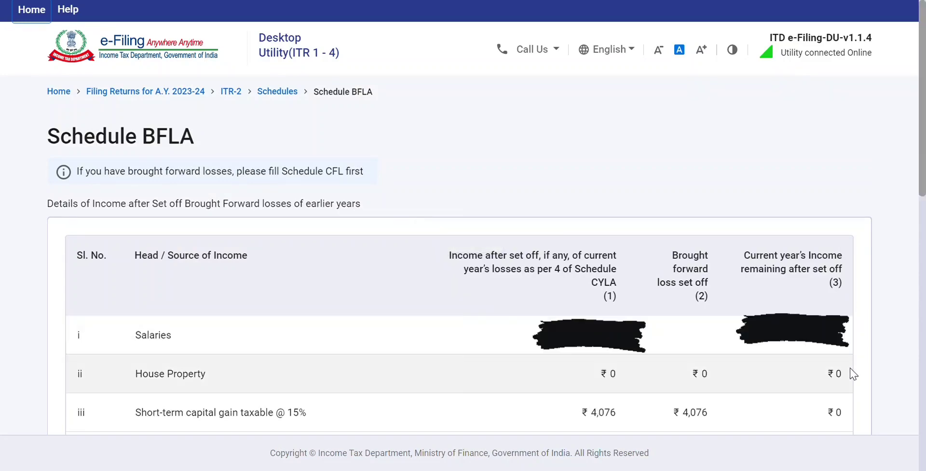
scroll(854, 374, down, 14)
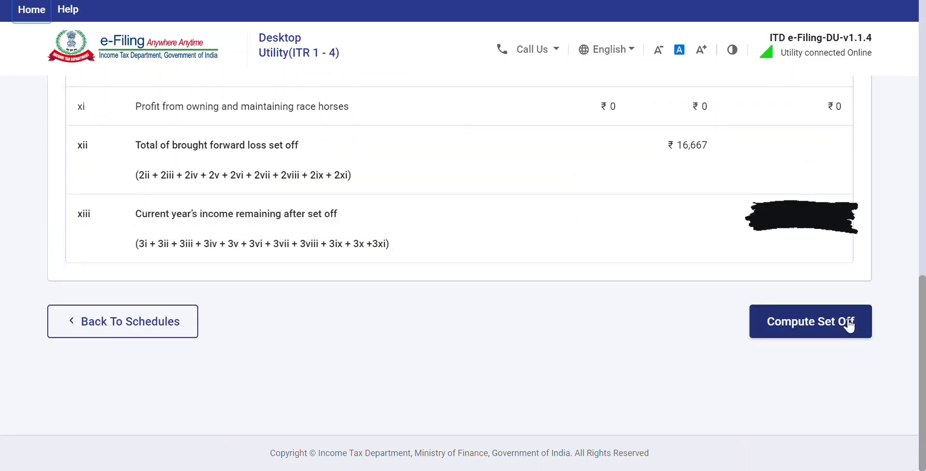
click(813, 323)
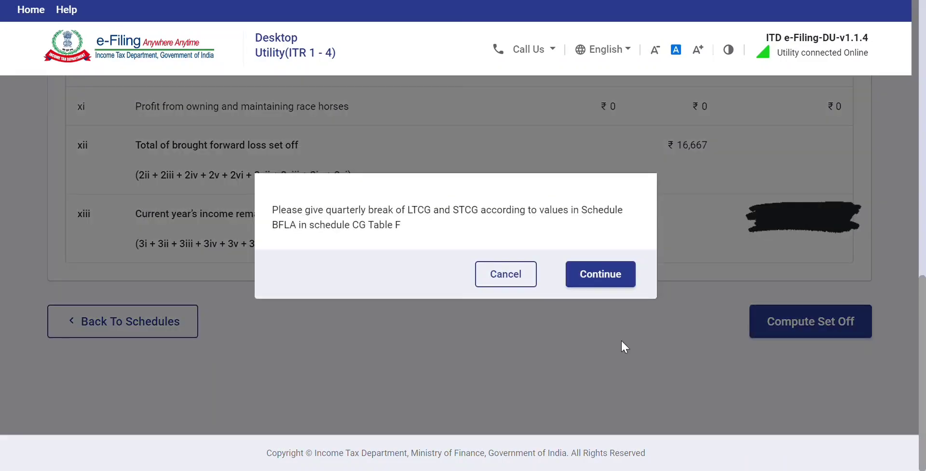
click(611, 271)
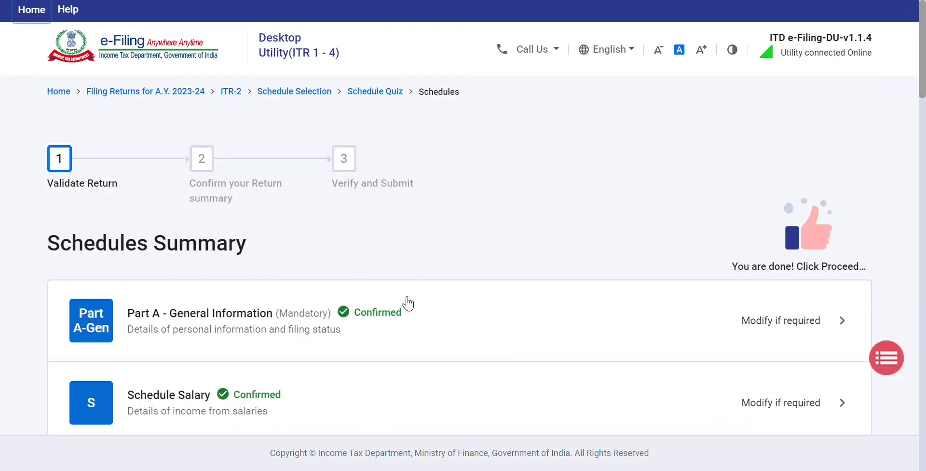
Open Schedule Capital Gains from the schedules summary and continue with the already selected capital asset types.
scroll(407, 303, down, 3)
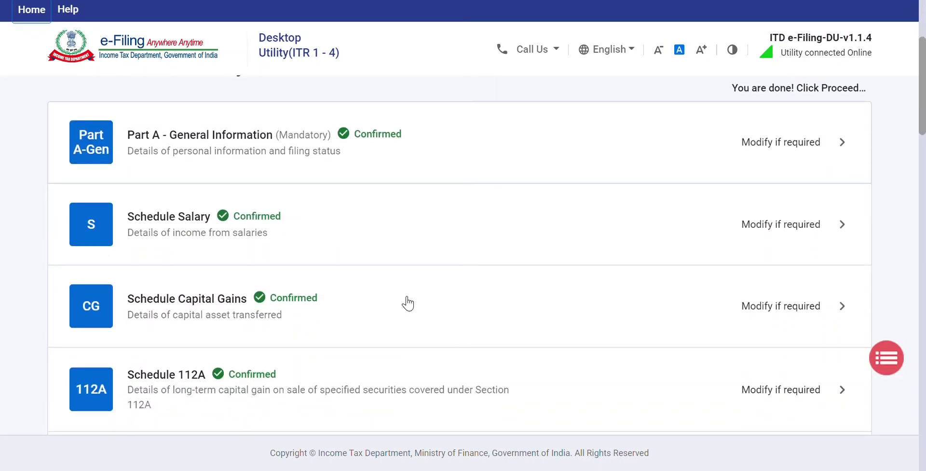
click(407, 303)
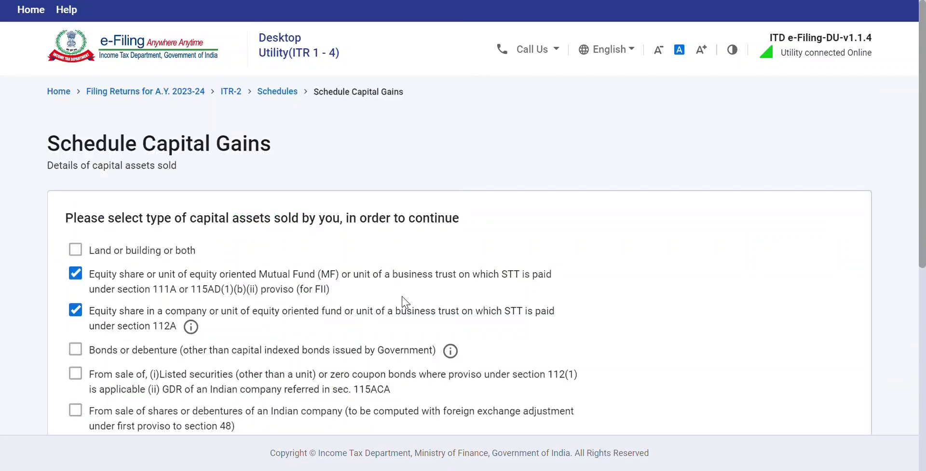
scroll(405, 302, down, 1)
scroll(404, 302, down, 2)
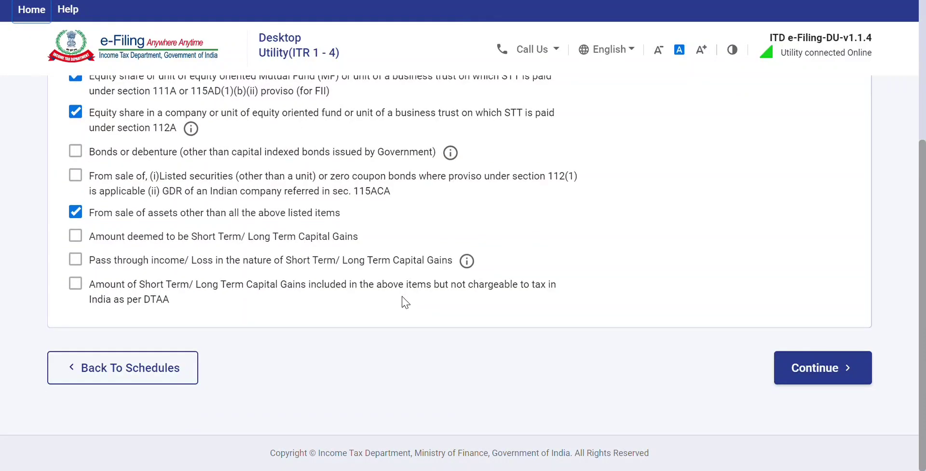
click(793, 374)
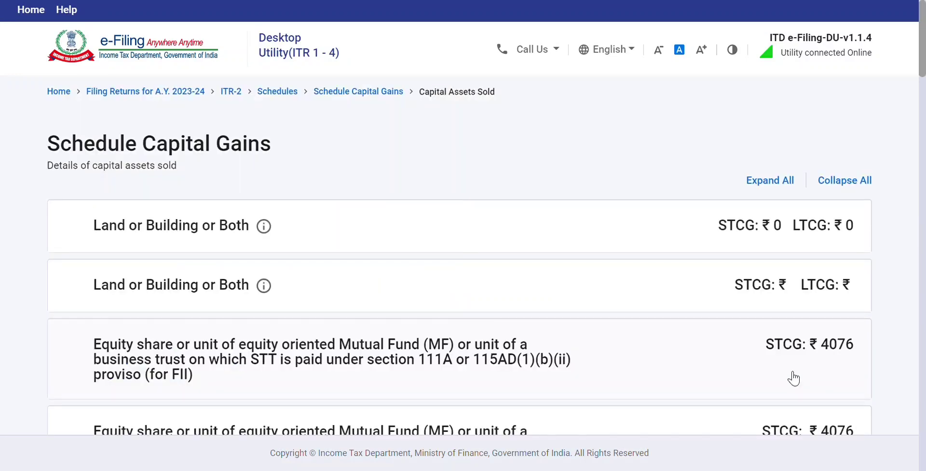
Expand Table F, the information about accrual/receipt of capital gain, below the capital gain totals.
scroll(794, 377, down, 9)
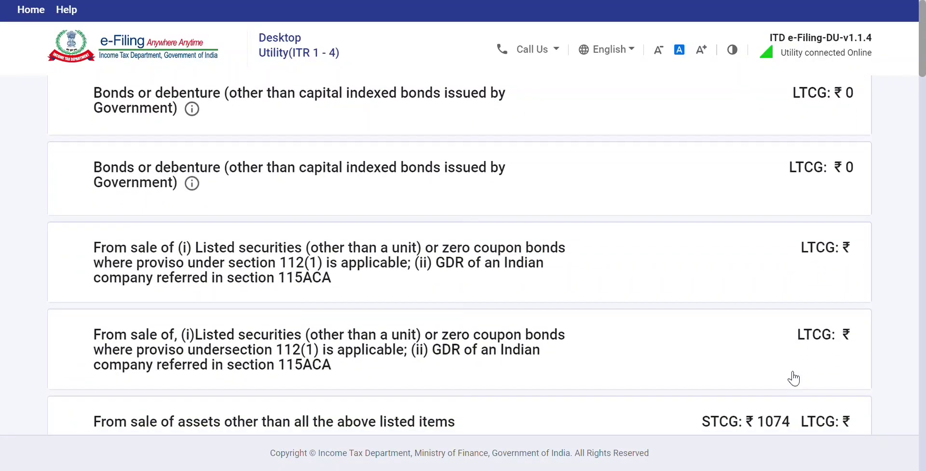
scroll(793, 378, down, 2)
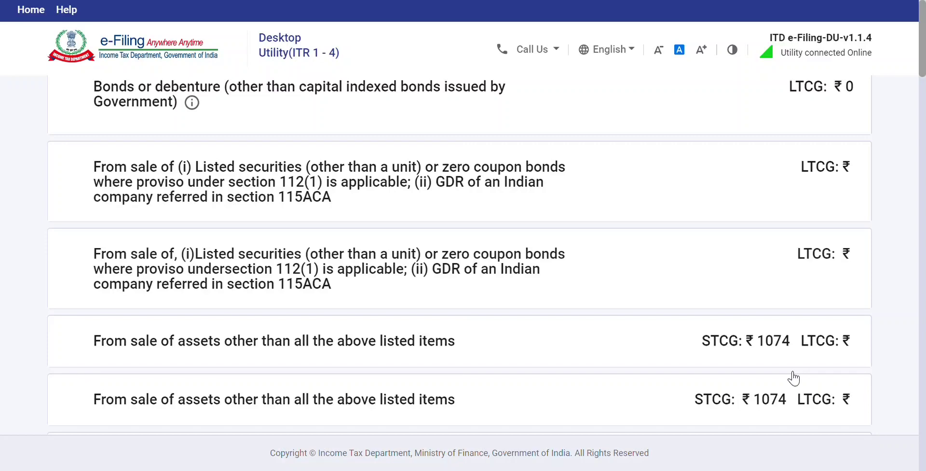
scroll(617, 355, down, 7)
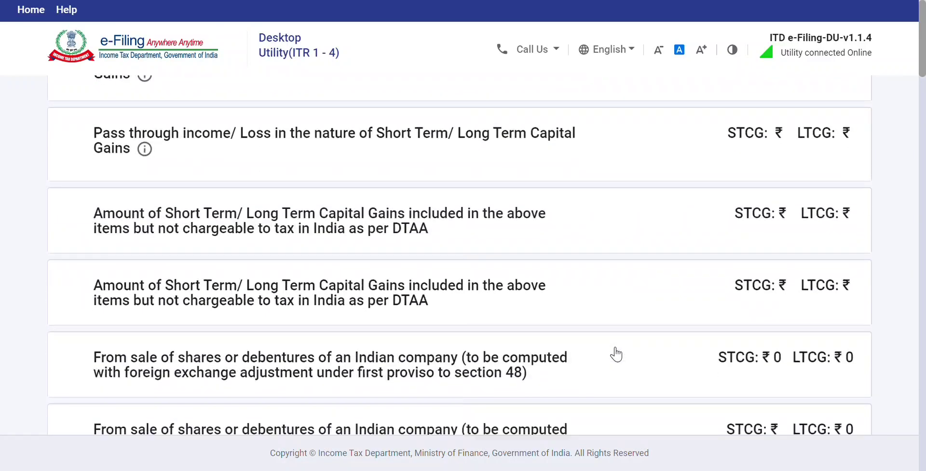
click(617, 355)
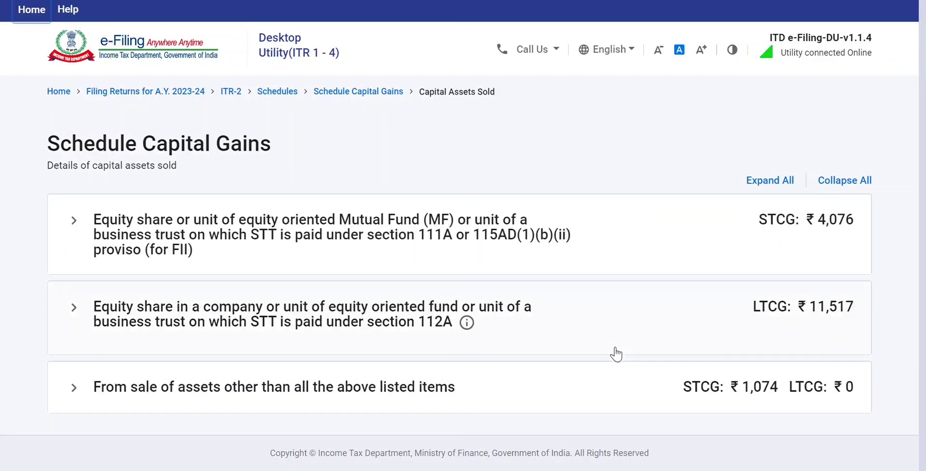
scroll(431, 360, down, 10)
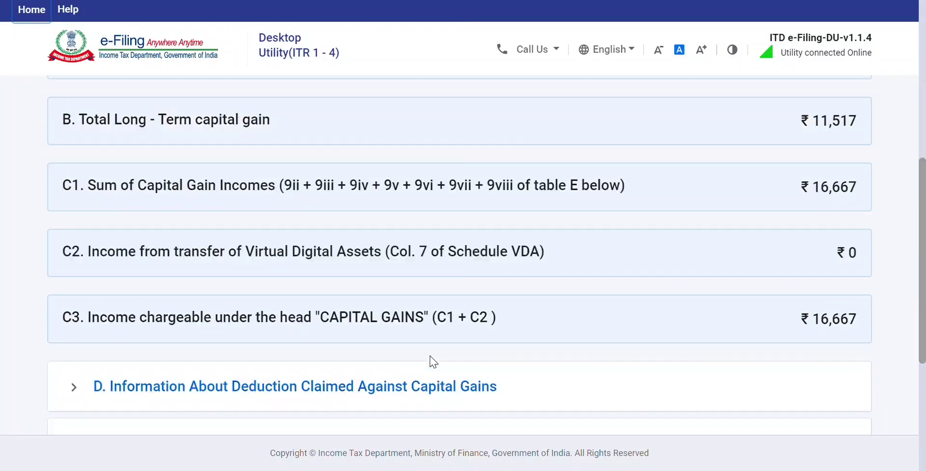
click(225, 345)
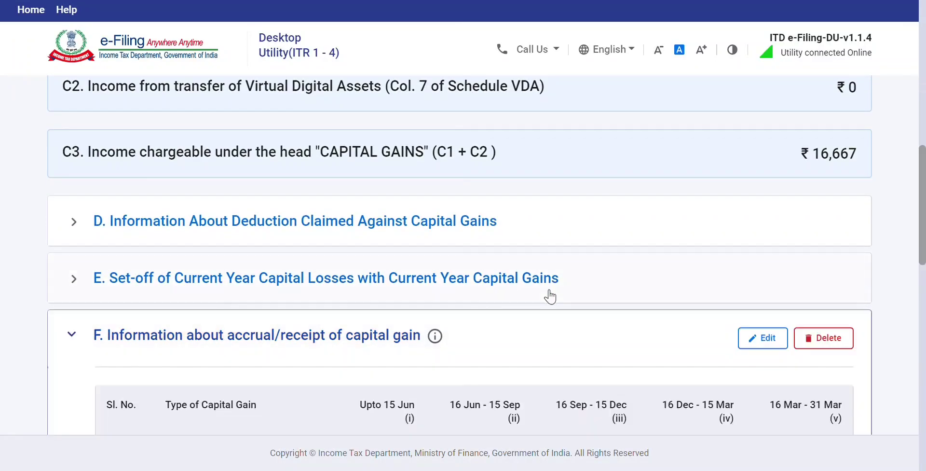
Delete all the quarterly accrual details recorded in Table F and confirm Schedule Capital Gains.
scroll(549, 297, down, 5)
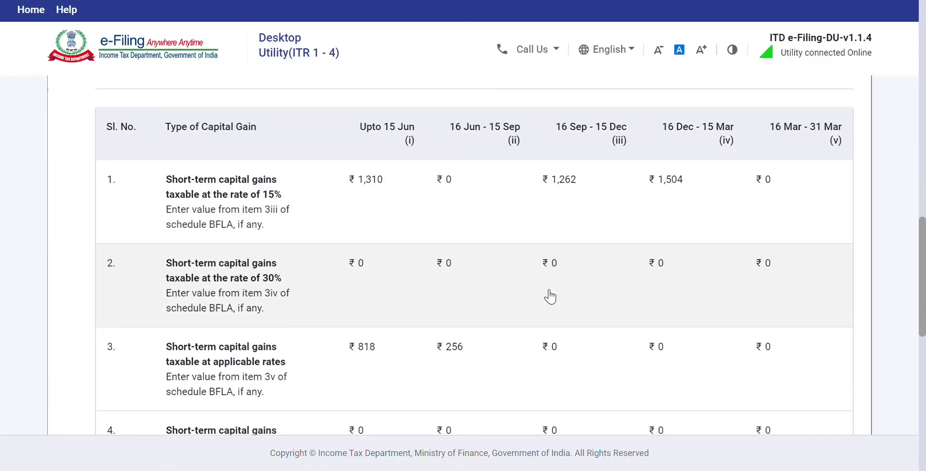
scroll(547, 294, up, 2)
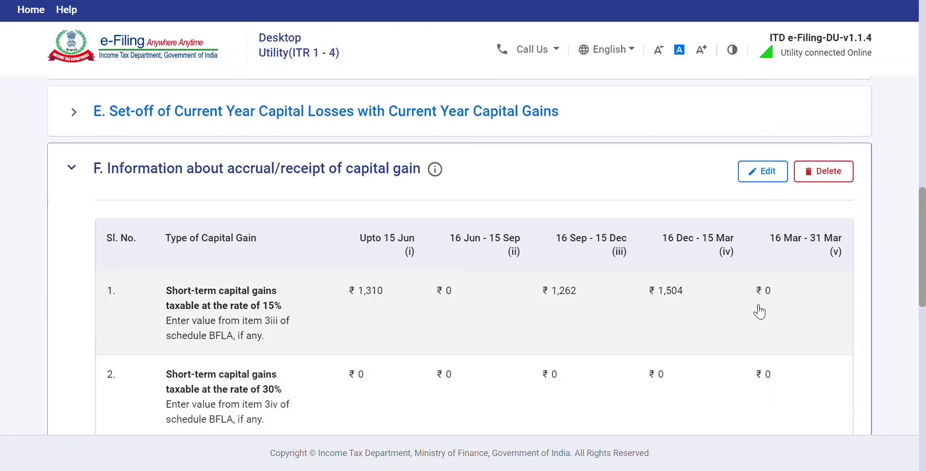
scroll(759, 312, down, 4)
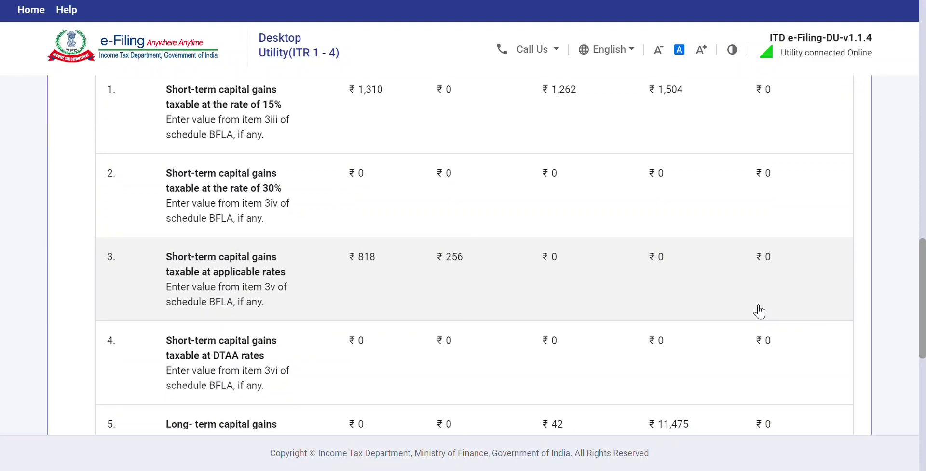
scroll(759, 311, down, 2)
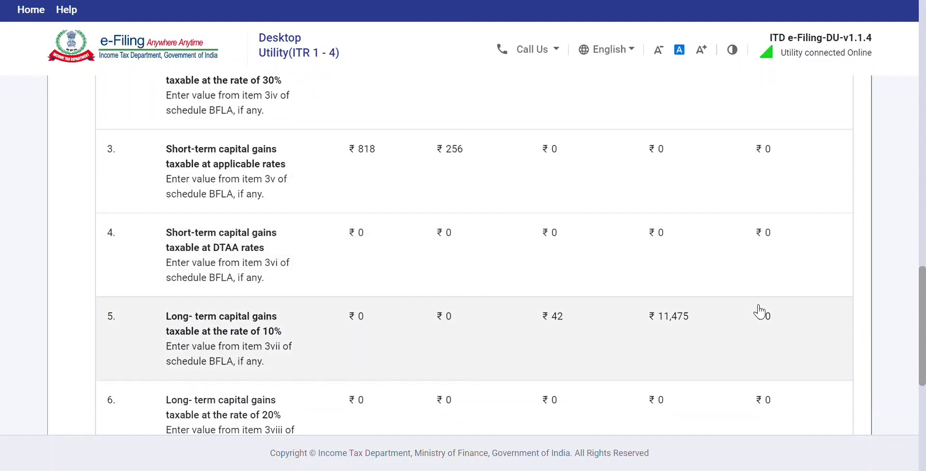
scroll(759, 312, up, 4)
scroll(759, 311, up, 2)
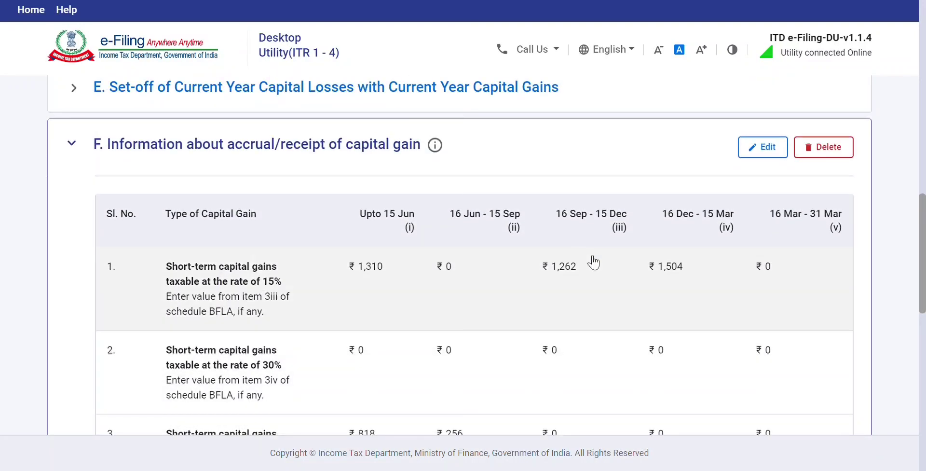
click(825, 159)
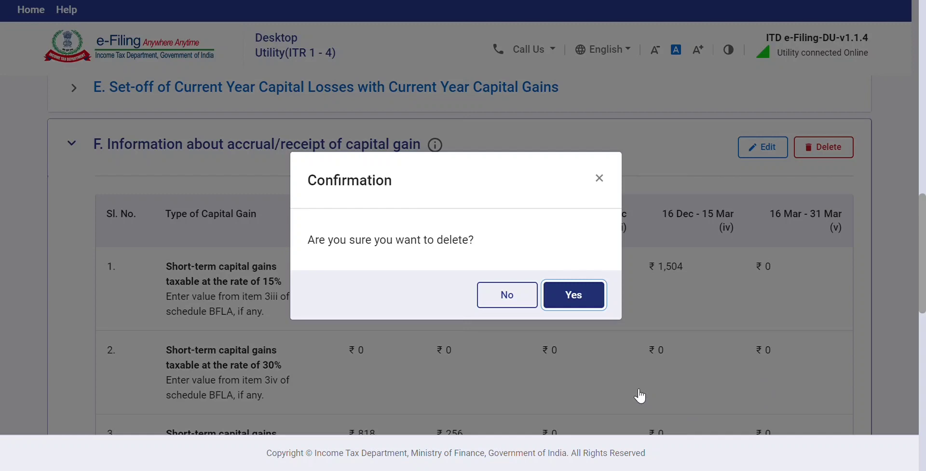
click(574, 296)
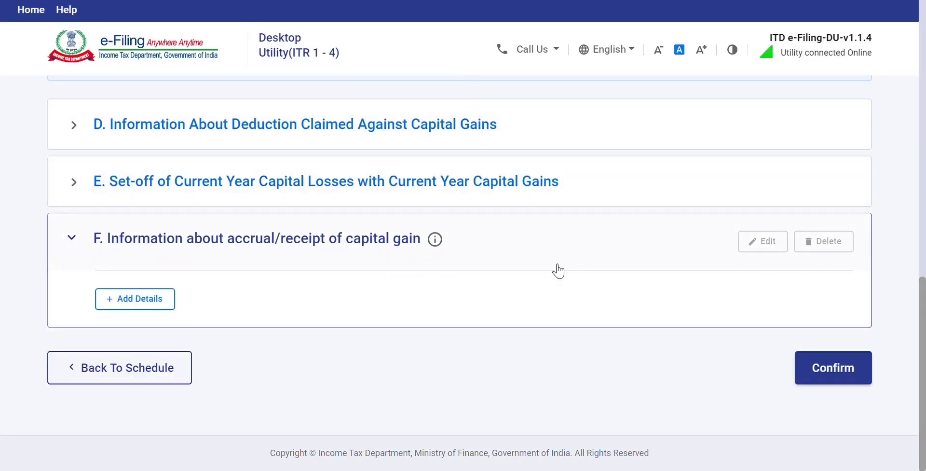
click(838, 378)
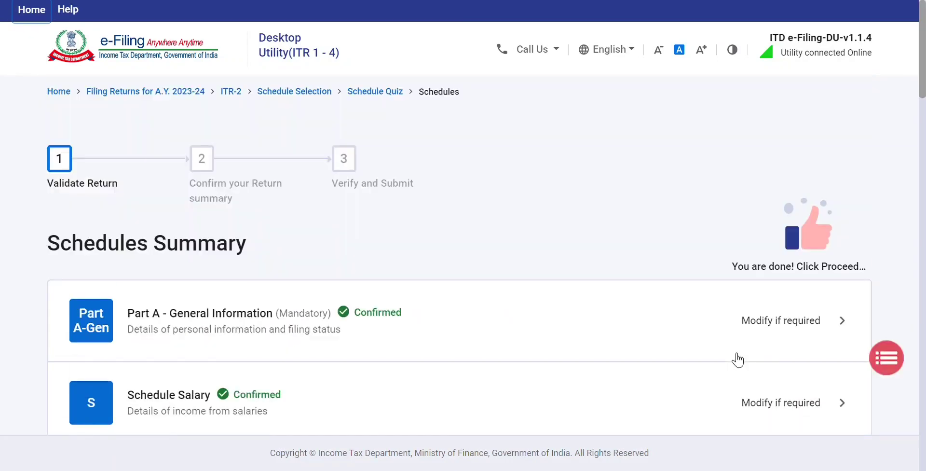
Proceed with the return from the schedules summary to the verification stage and check the validation result.
scroll(738, 359, down, 20)
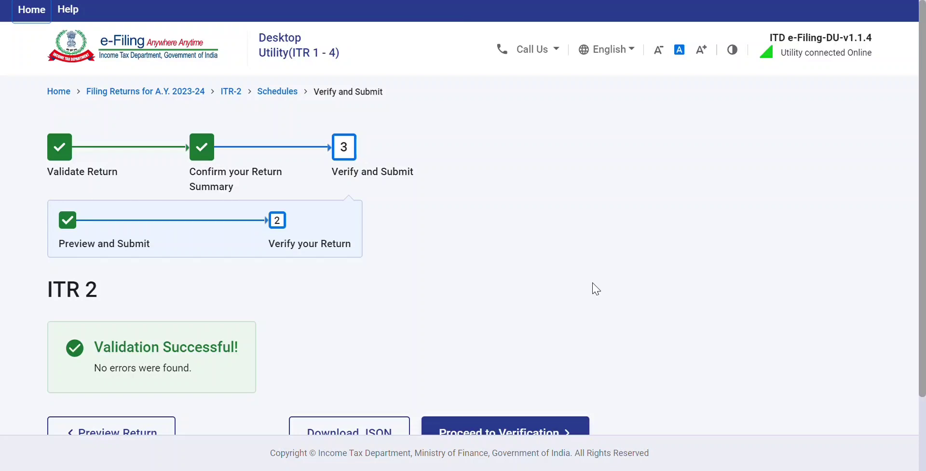
scroll(674, 225, down, 2)
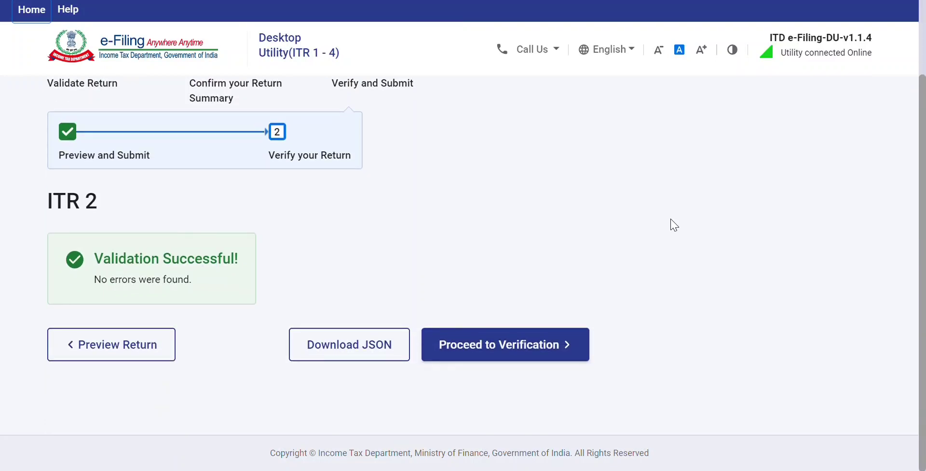